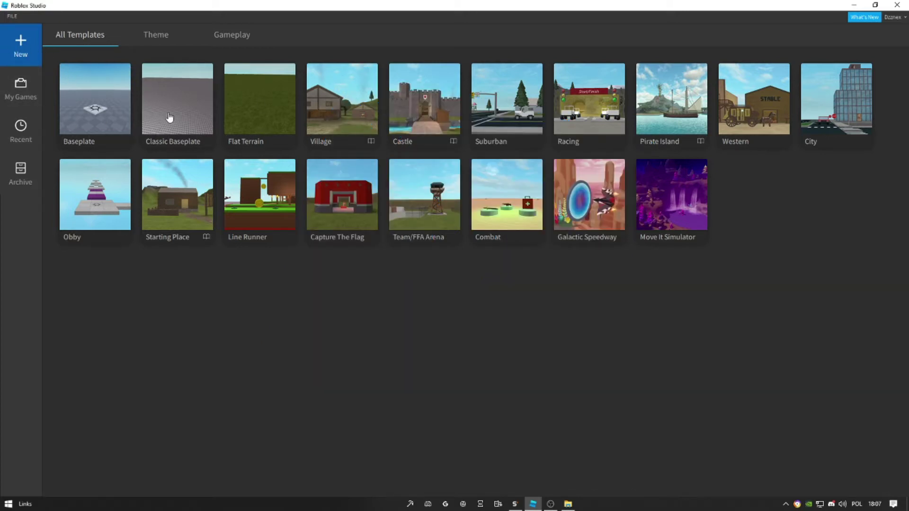
- Create a new place from the Classic Baseplate template
click(170, 136)
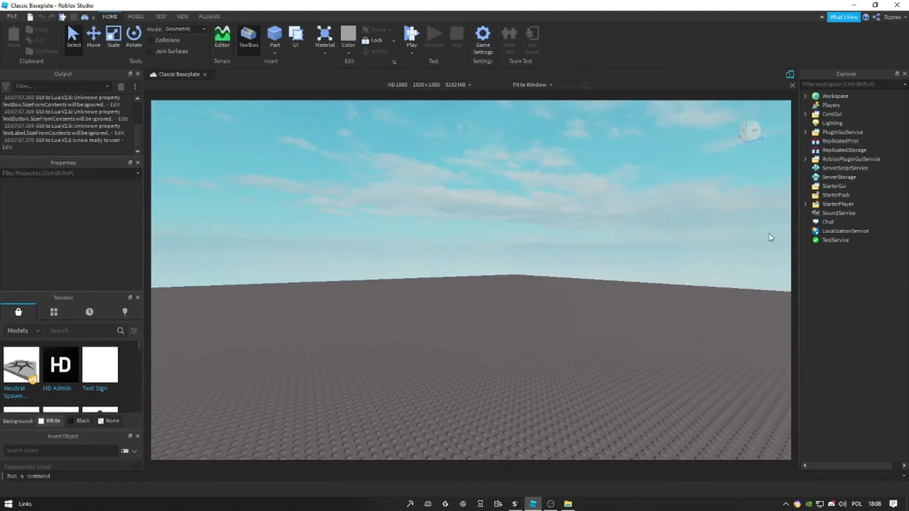
- Tilt the camera over the new baseplate and bring up StarterGui's insert-object list
drag(843, 284, 829, 105)
click(857, 294)
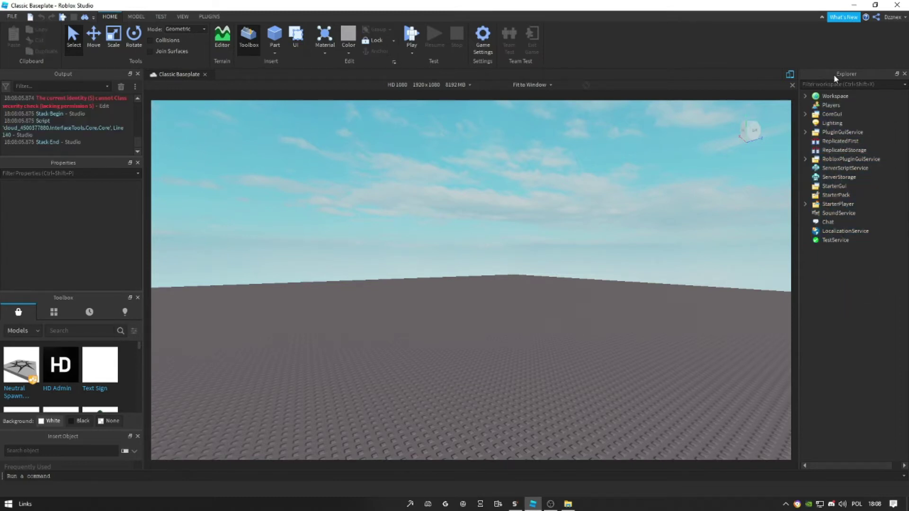
mouse_move(849, 188)
right_drag(511, 208, 490, 180)
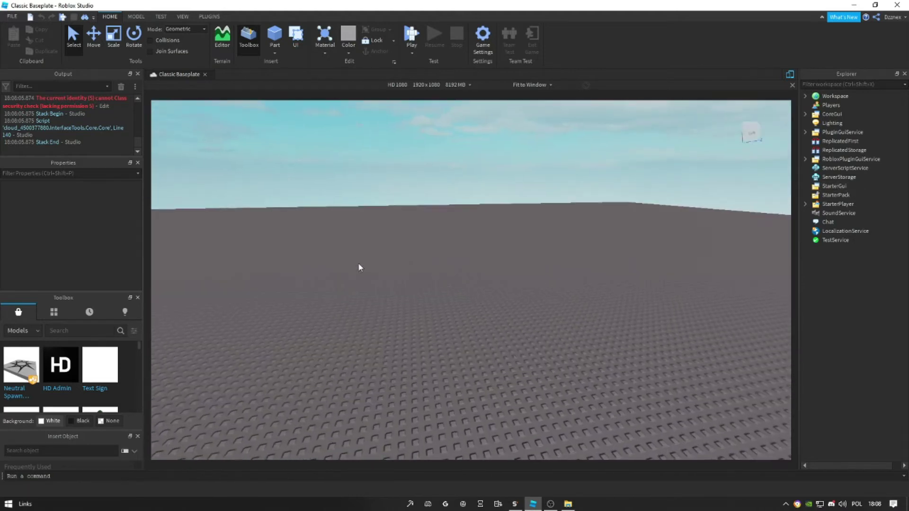
right_drag(361, 266, 412, 271)
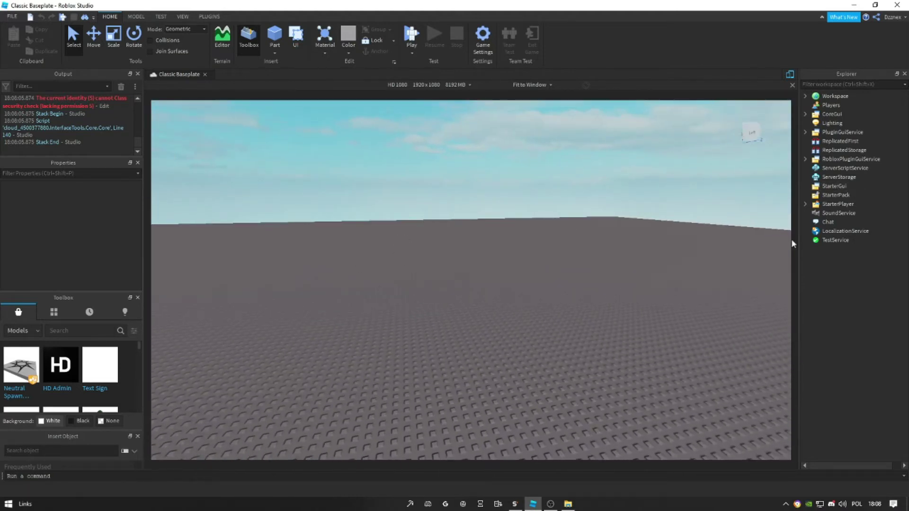
mouse_move(835, 191)
click(853, 187)
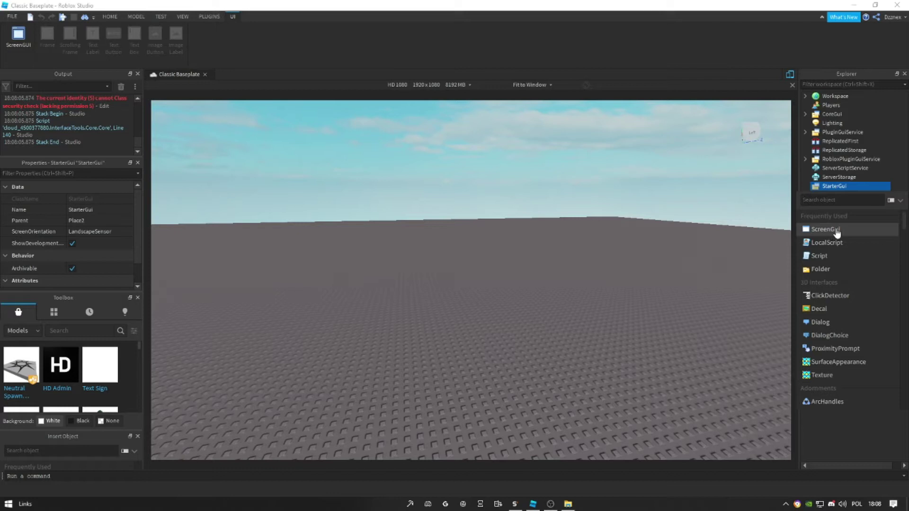
- Insert a ScreenGui into StarterGui and select it
click(823, 230)
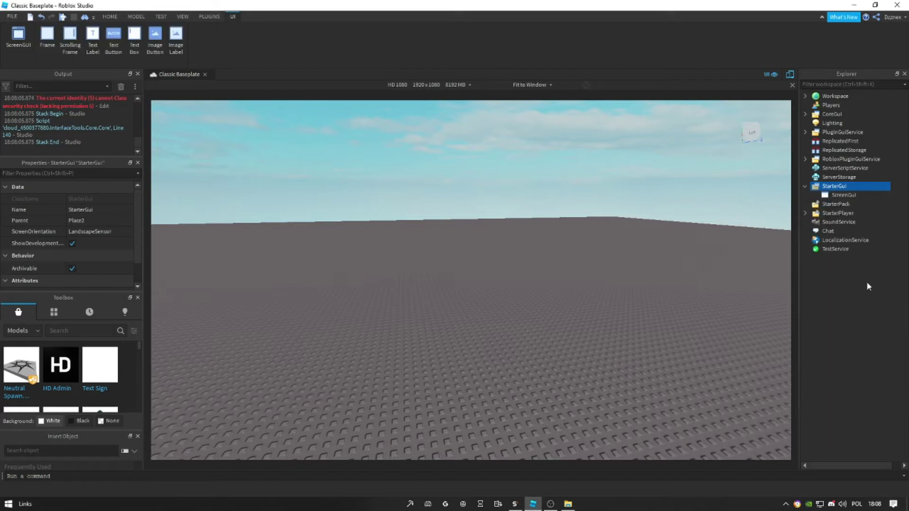
click(847, 195)
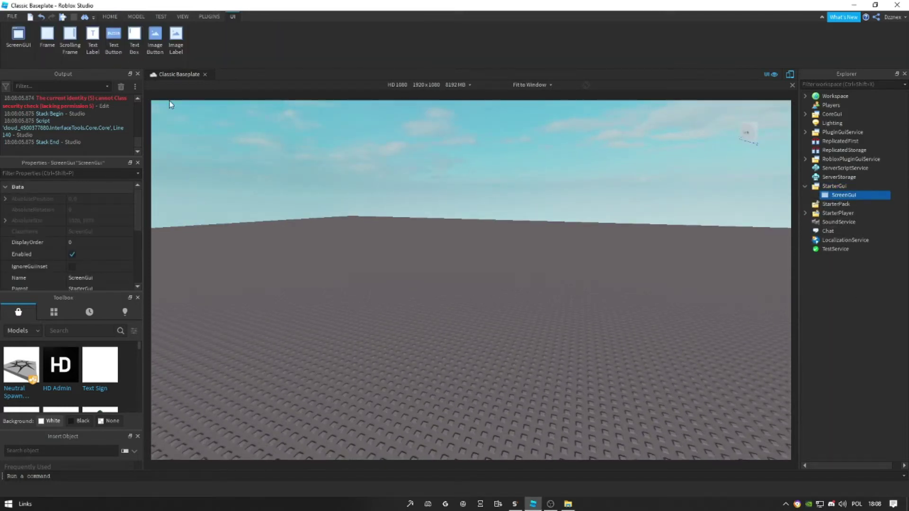
mouse_move(515, 249)
mouse_down()
mouse_move(377, 264)
mouse_move(399, 260)
mouse_up()
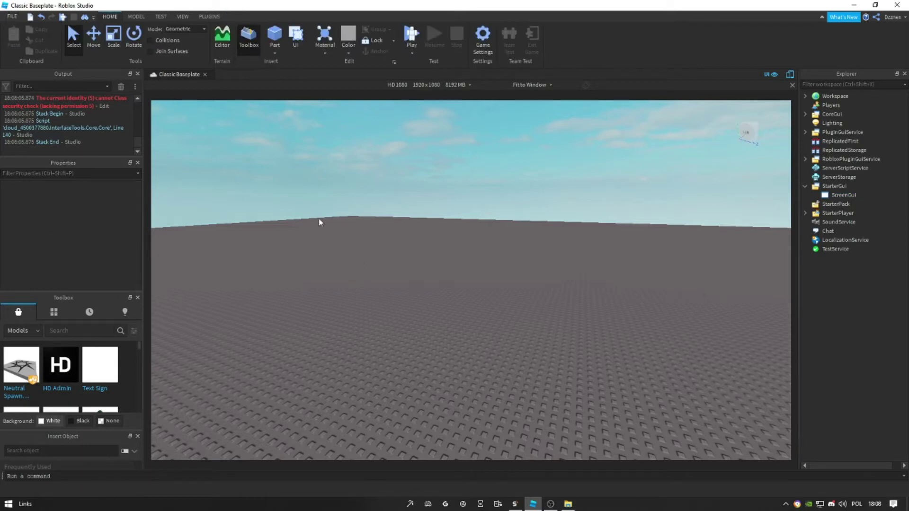
drag(296, 220, 552, 305)
mouse_move(341, 216)
mouse_down()
mouse_move(594, 326)
mouse_move(582, 318)
mouse_up()
- Add a Frame inside the ScreenGui and move it to the screen centre
click(881, 195)
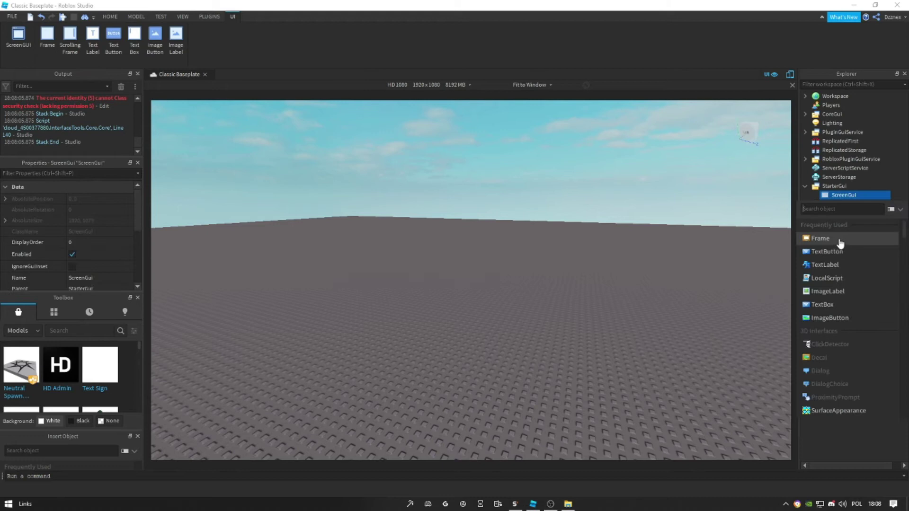
click(841, 242)
drag(181, 132, 474, 296)
click(76, 173)
- Shift the white Frame slightly right and down
text(v)
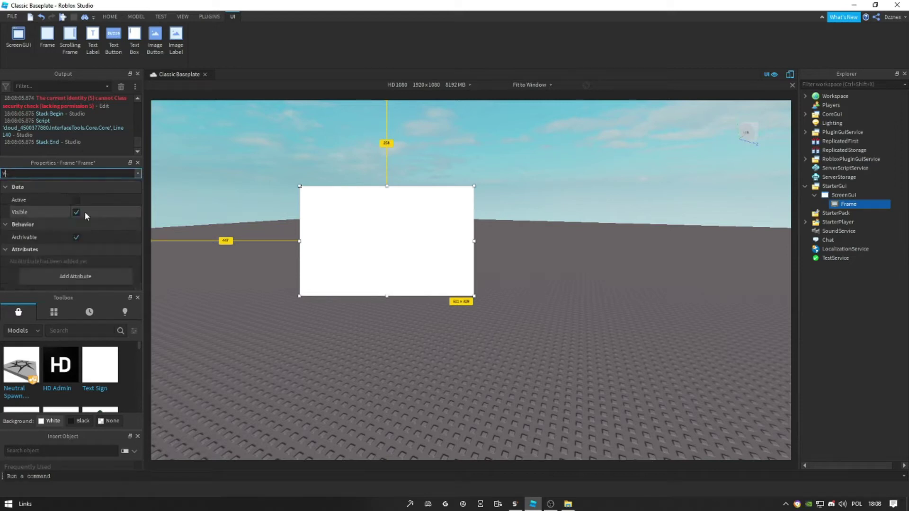
key(BackSpace)
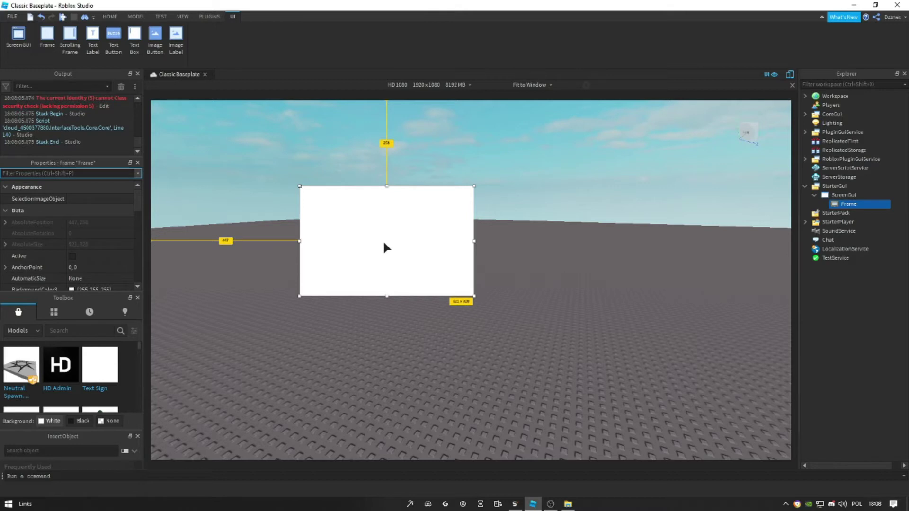
drag(383, 243, 432, 258)
click(594, 266)
click(851, 203)
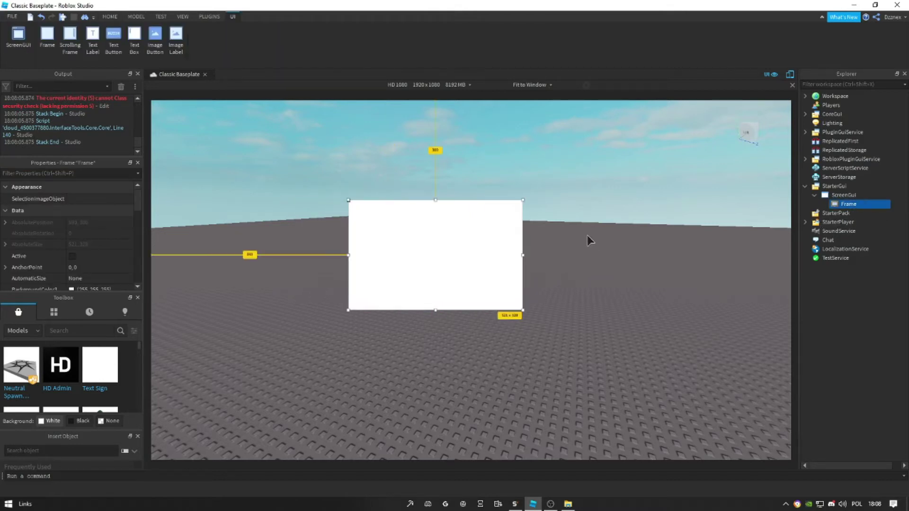
click(588, 237)
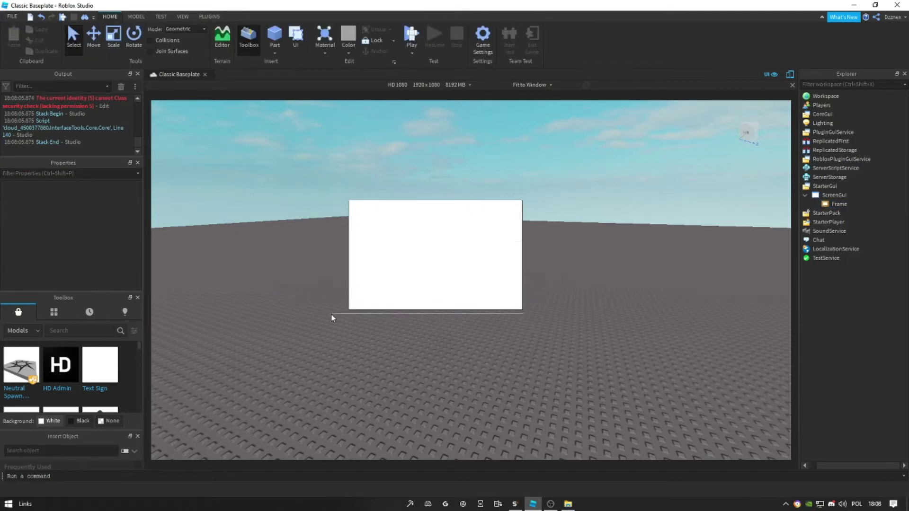
click(838, 205)
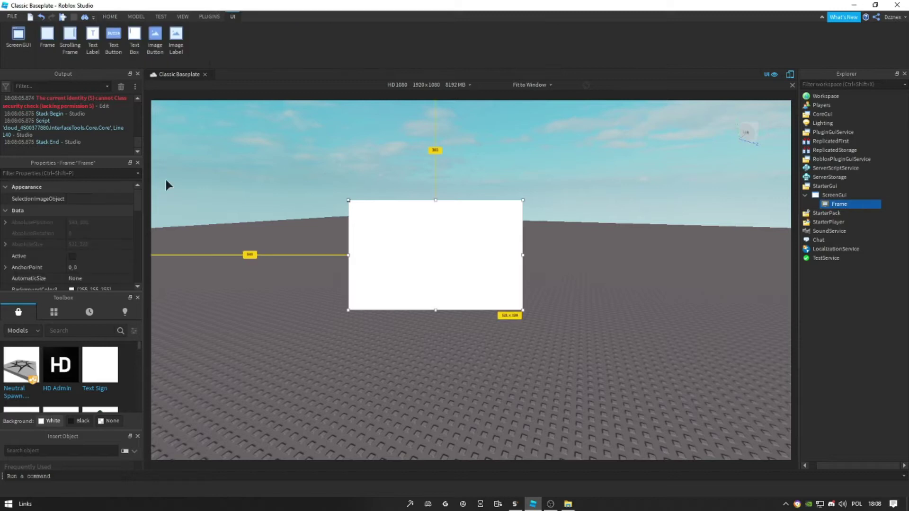
- Set the Frame's BorderSizePixel to 0
click(86, 174)
text(bor)
click(76, 221)
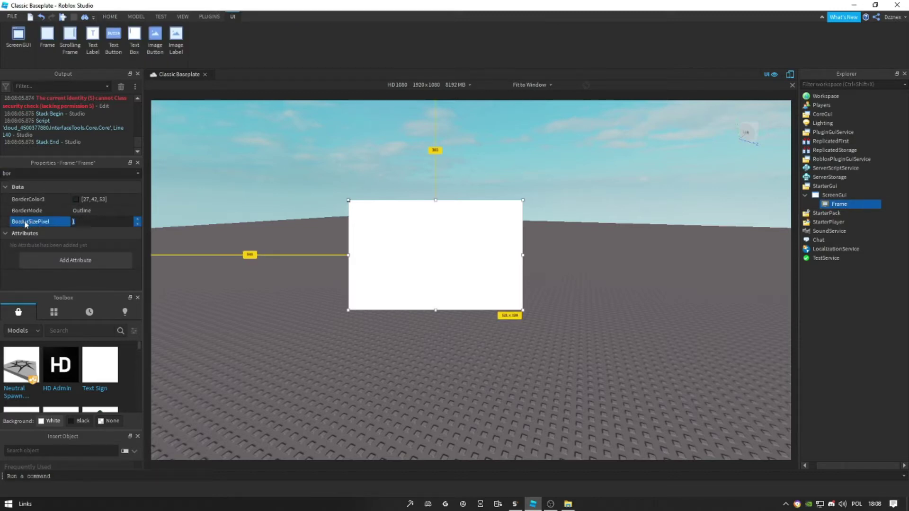
click(103, 223)
key(BackSpace)
text(0)
key(Return)
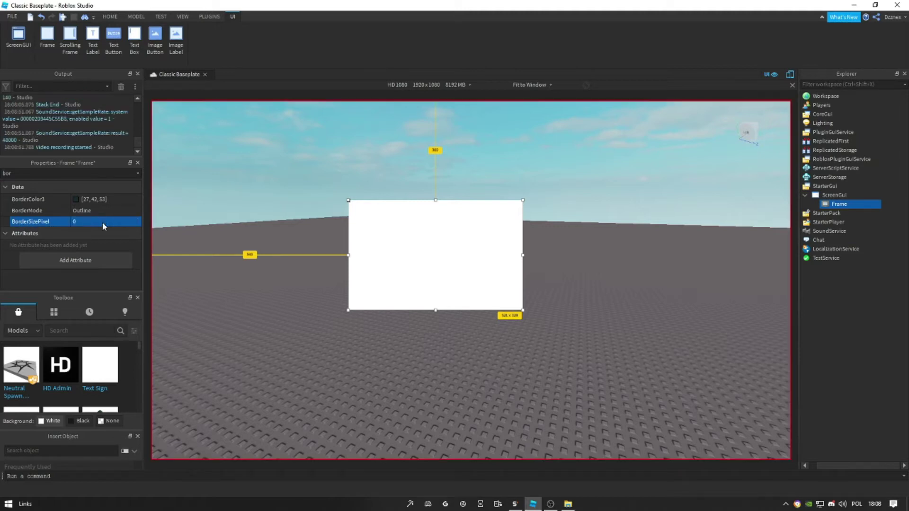
click(541, 350)
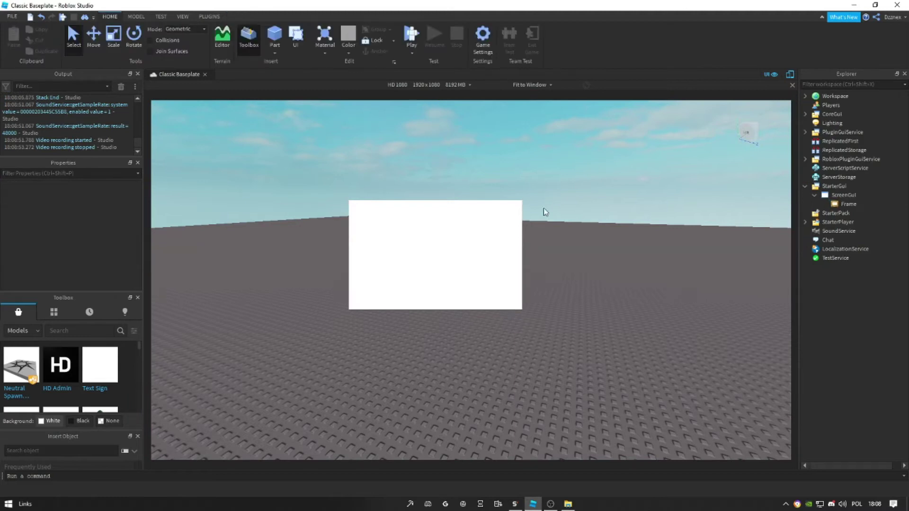
click(847, 204)
- Move the Frame up-left and enlarge it to about 582×366
drag(481, 252, 445, 230)
click(490, 290)
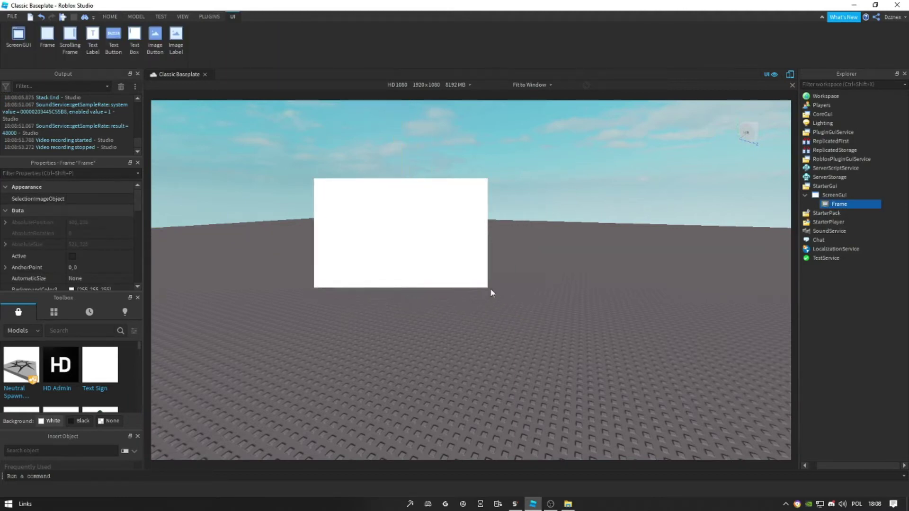
click(847, 204)
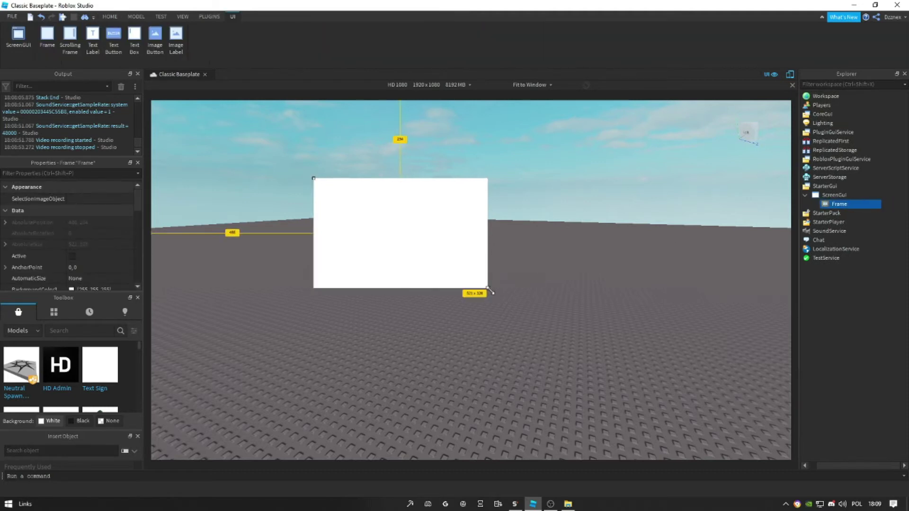
drag(487, 288, 511, 302)
- Give the Frame a dark grey 56, 56, 56 BackgroundColor3
click(92, 173)
text(col)
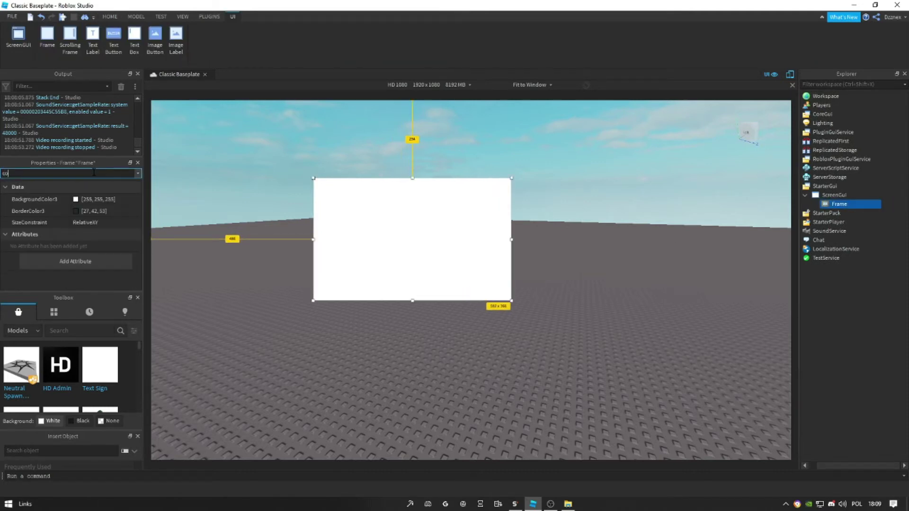
click(75, 199)
drag(440, 158, 162, 162)
drag(286, 242, 285, 250)
click(248, 341)
click(297, 347)
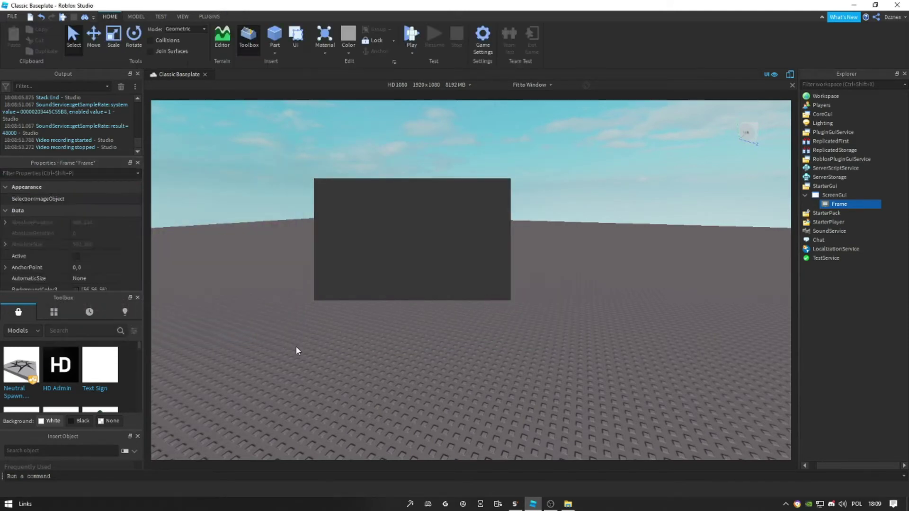
- Add a child Frame inside the Frame and shape it into a thin top bar
click(864, 205)
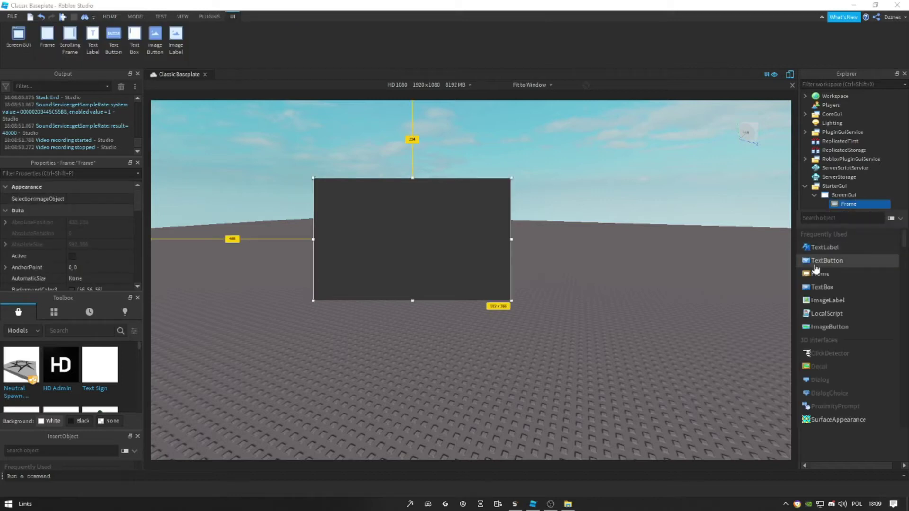
click(824, 273)
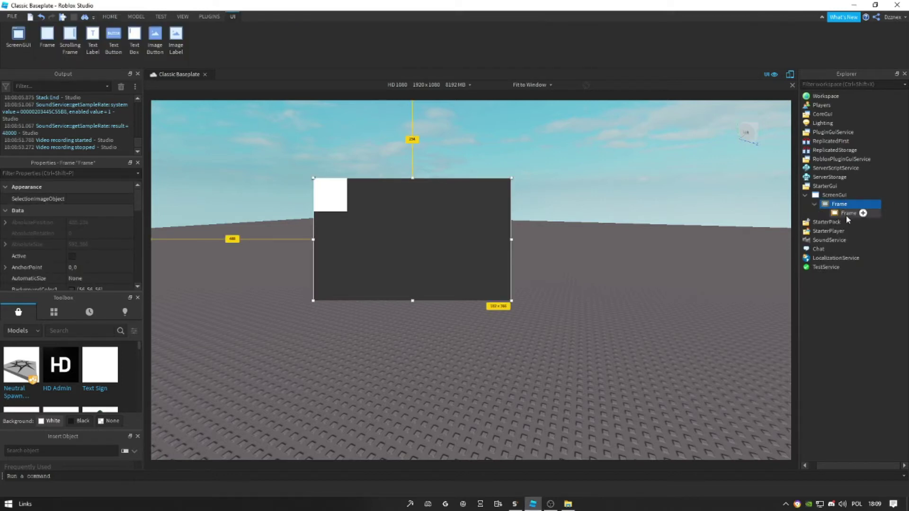
drag(347, 195, 511, 208)
drag(413, 212, 413, 197)
- Give the top bar a darker 42, 42, 42 background
click(48, 173)
text(col)
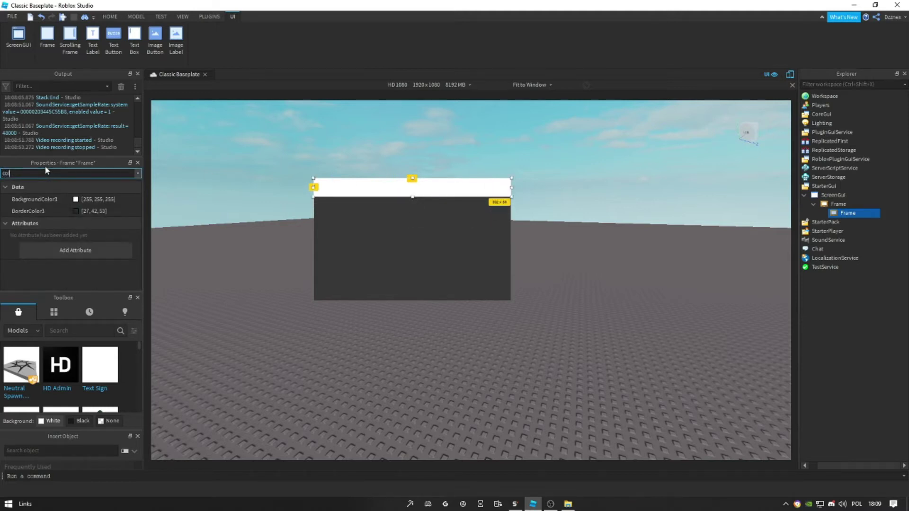
click(75, 200)
drag(265, 160, 208, 166)
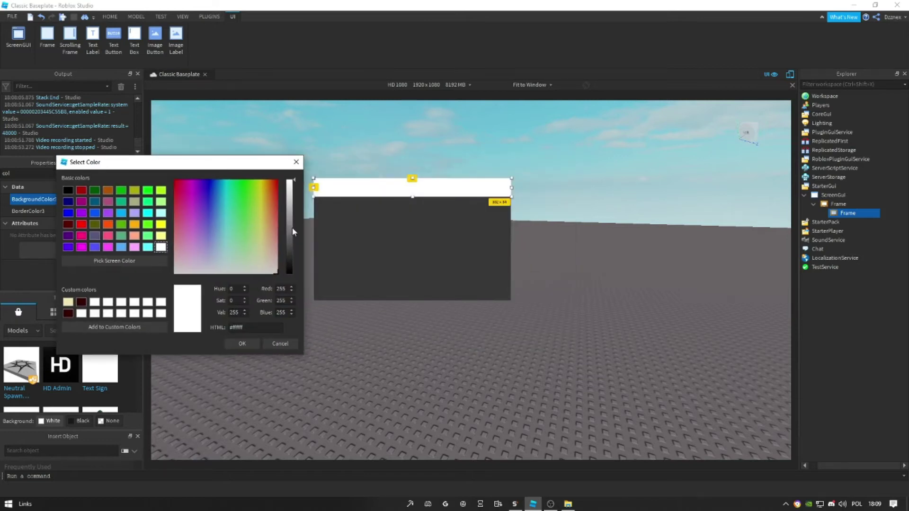
drag(290, 227, 289, 262)
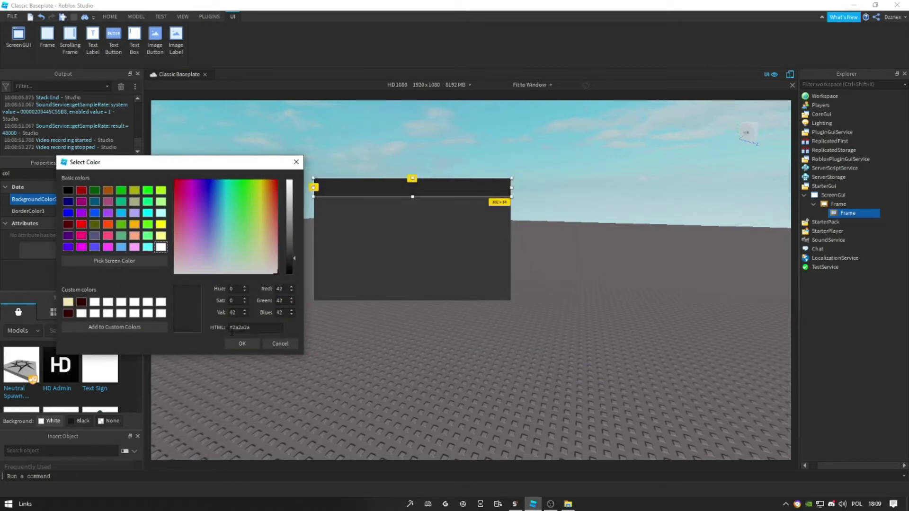
click(256, 343)
click(254, 319)
- Set the title-bar frame's BorderSizePixel to 0
click(856, 213)
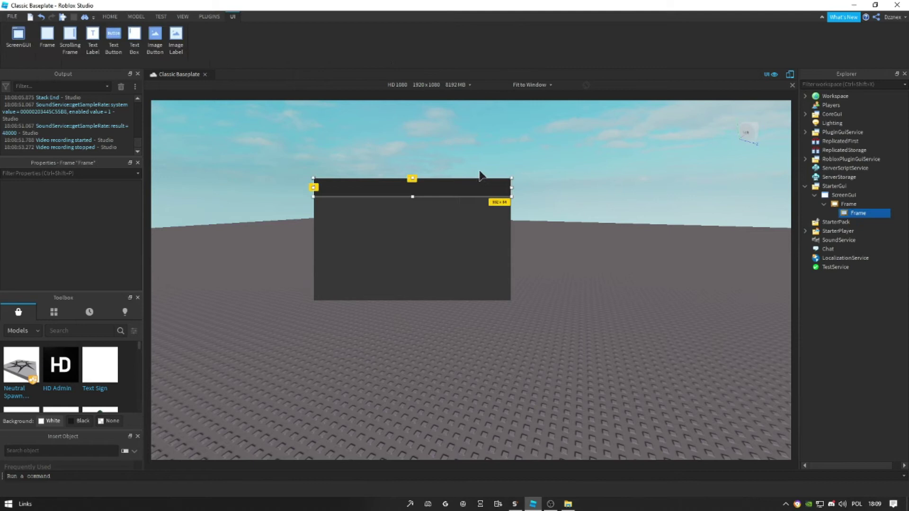
click(83, 173)
text(bor)
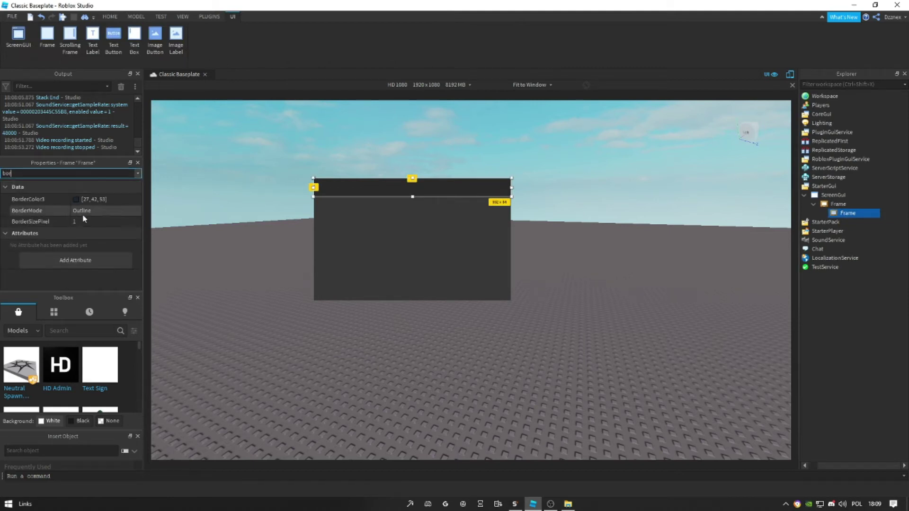
click(83, 221)
text(0)
key(Return)
- Move the whole panel up and to the left
click(189, 264)
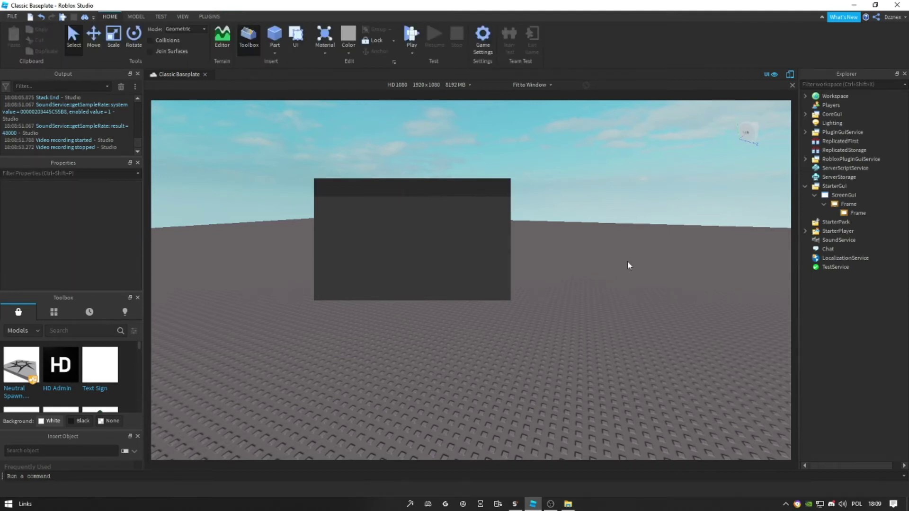
click(865, 214)
drag(447, 246, 365, 229)
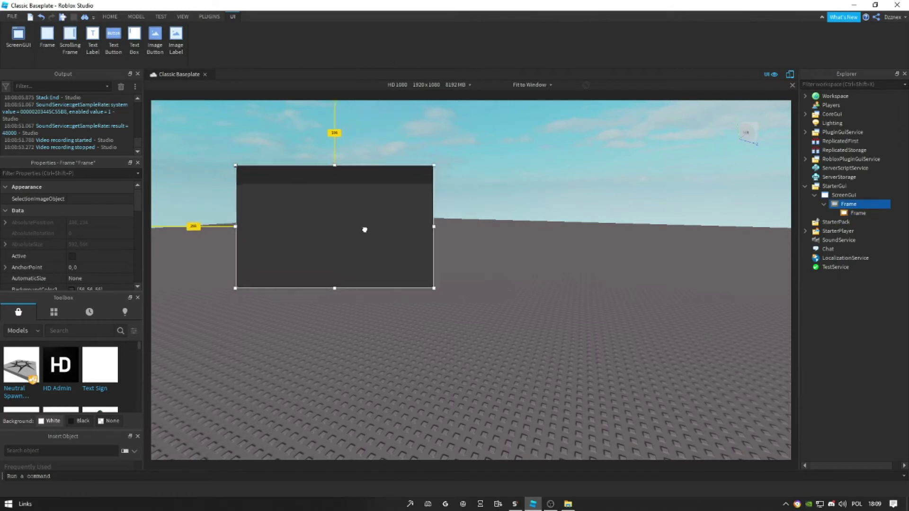
- Add a second frame inside the panel and narrow it into a thin left column
click(596, 231)
click(855, 213)
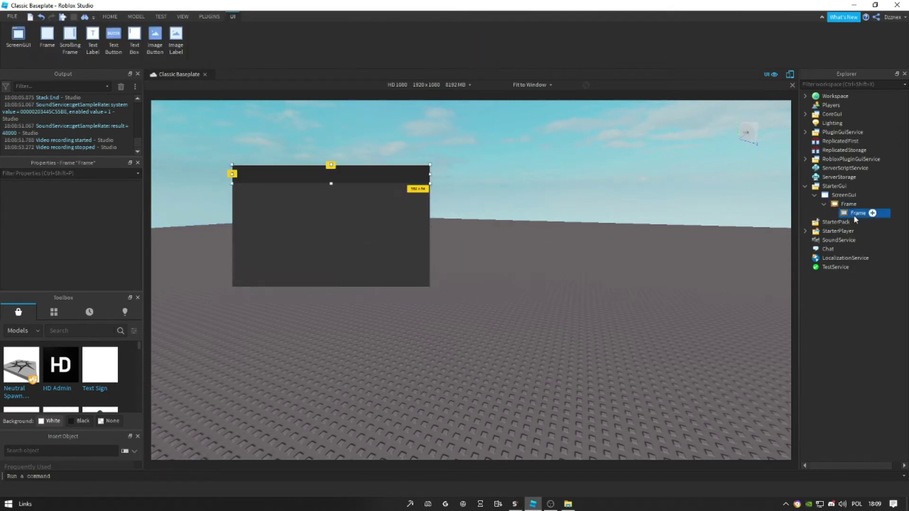
drag(377, 174, 378, 179)
key(ctrl+z)
drag(855, 213, 831, 135)
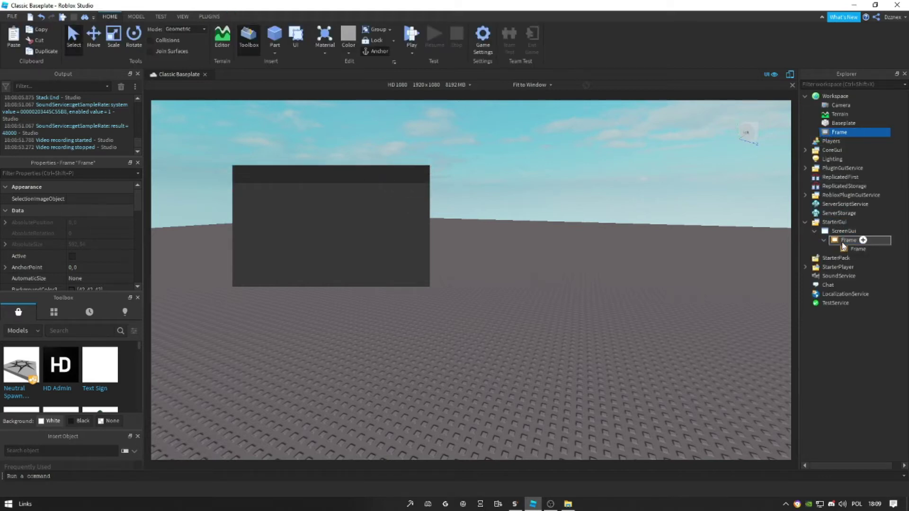
drag(843, 245, 843, 244)
drag(358, 180, 370, 281)
drag(432, 280, 256, 165)
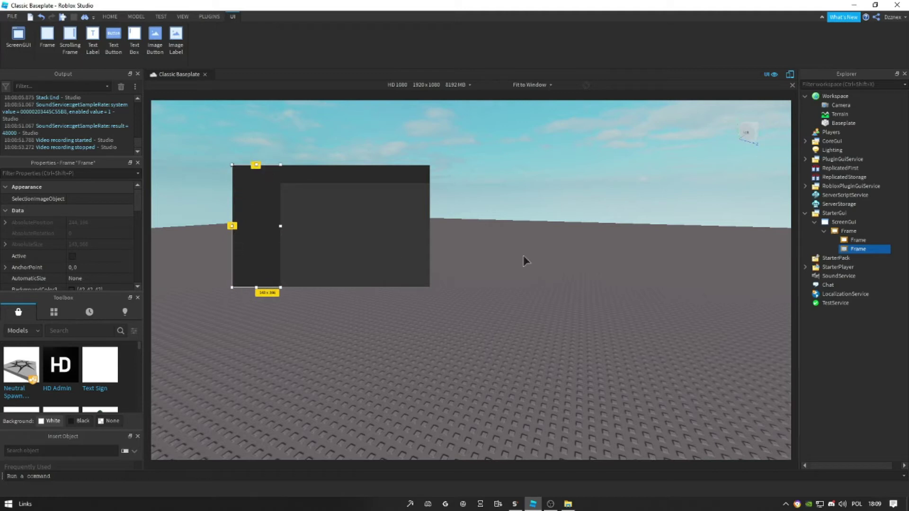
click(478, 239)
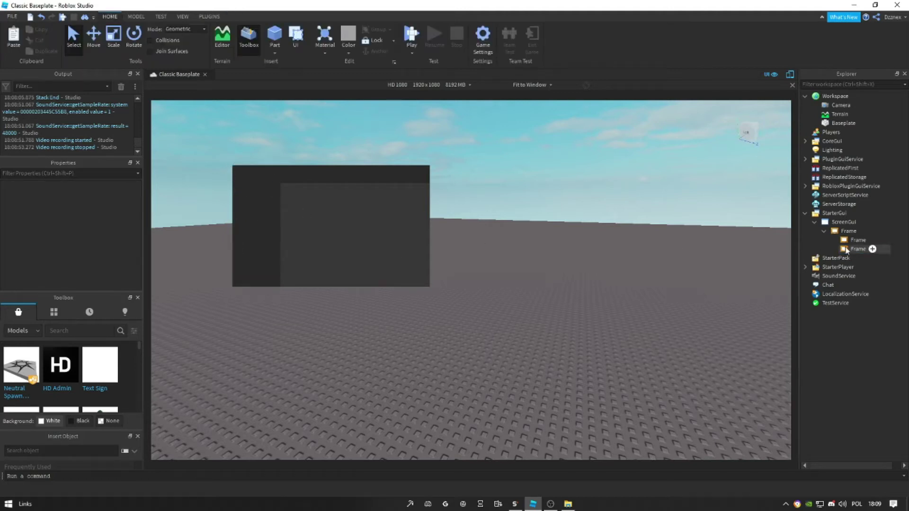
- Enlarge the outer panel frame to the right and downward
click(284, 209)
click(481, 192)
click(858, 240)
click(518, 232)
click(849, 250)
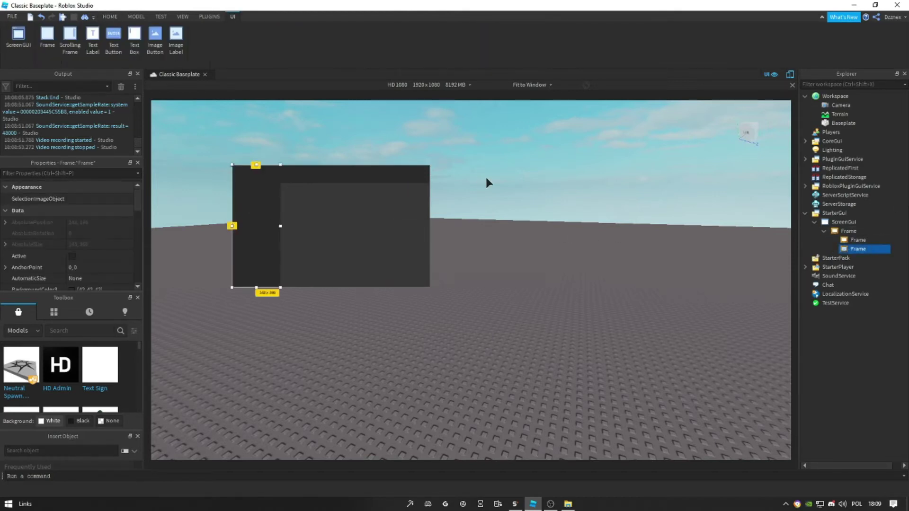
click(485, 175)
click(849, 231)
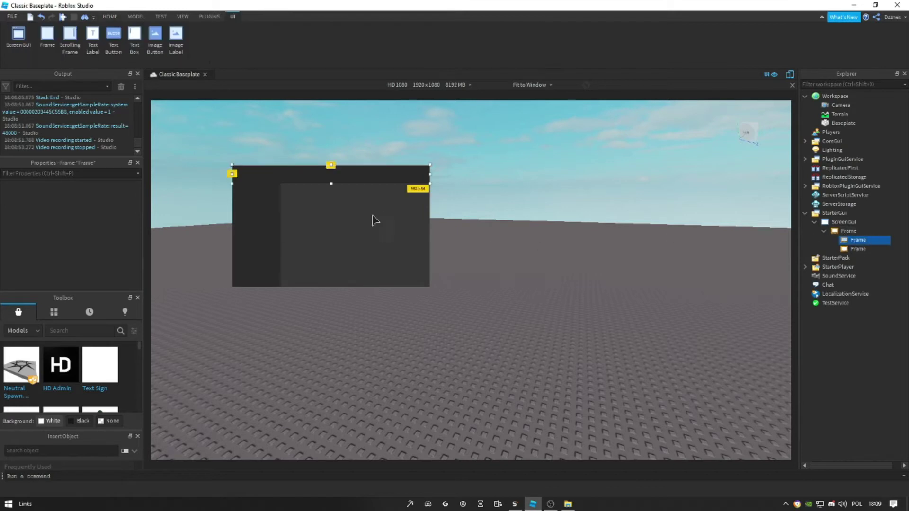
drag(429, 287, 486, 315)
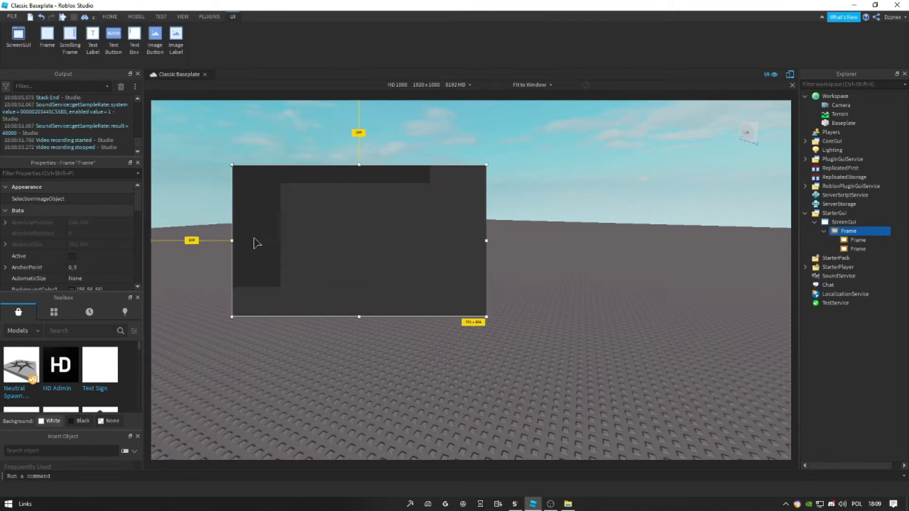
- Stretch the left column to the panel's bottom and the title bar to its right edge
click(252, 281)
drag(256, 288, 256, 316)
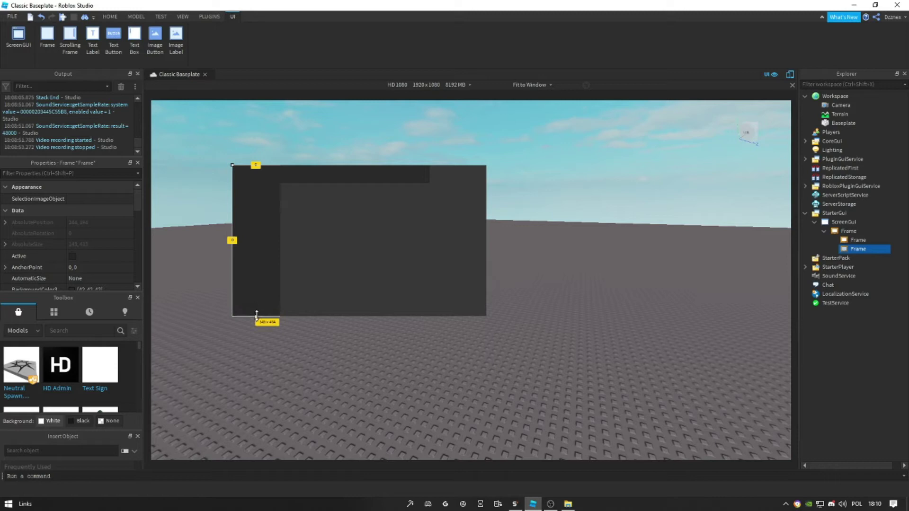
click(425, 180)
drag(430, 174, 487, 175)
click(535, 148)
click(790, 74)
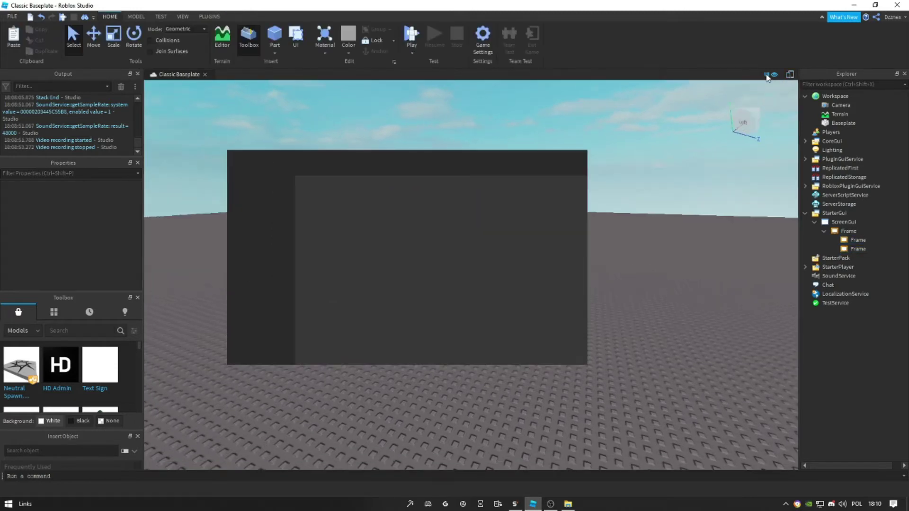
click(791, 74)
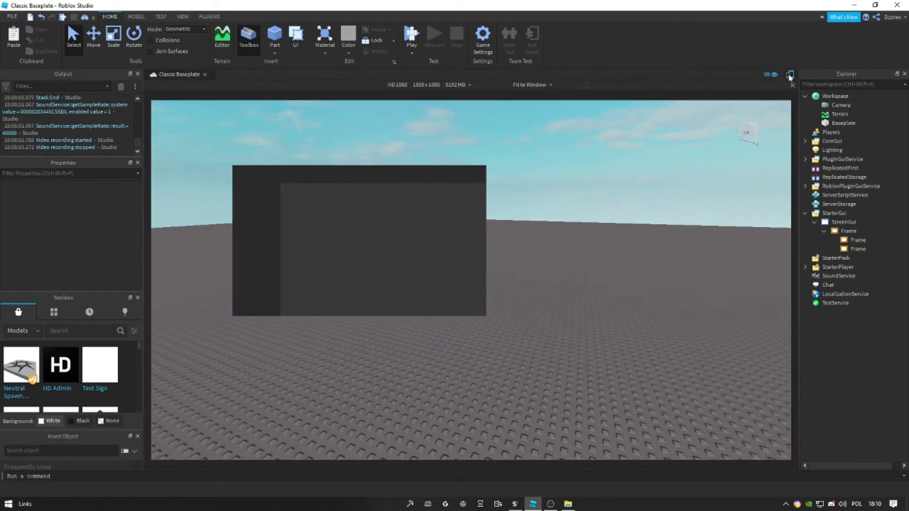
click(430, 84)
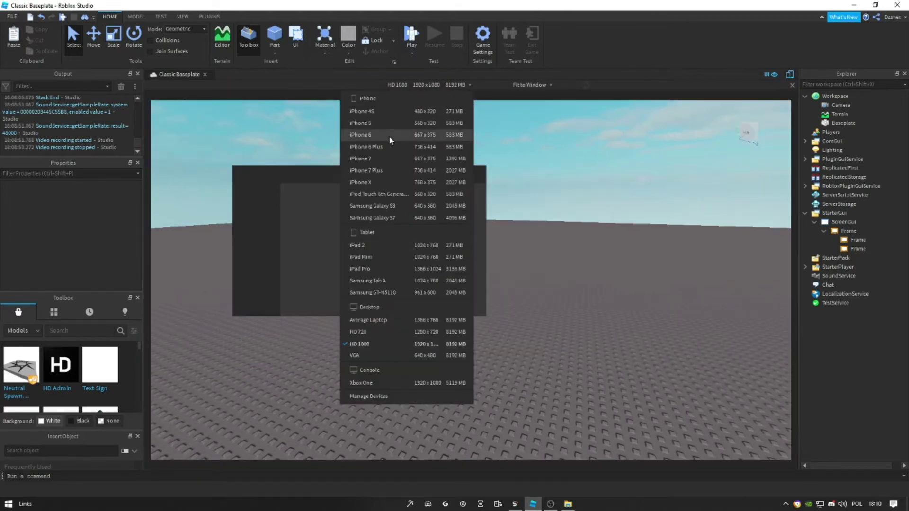
click(359, 346)
click(528, 84)
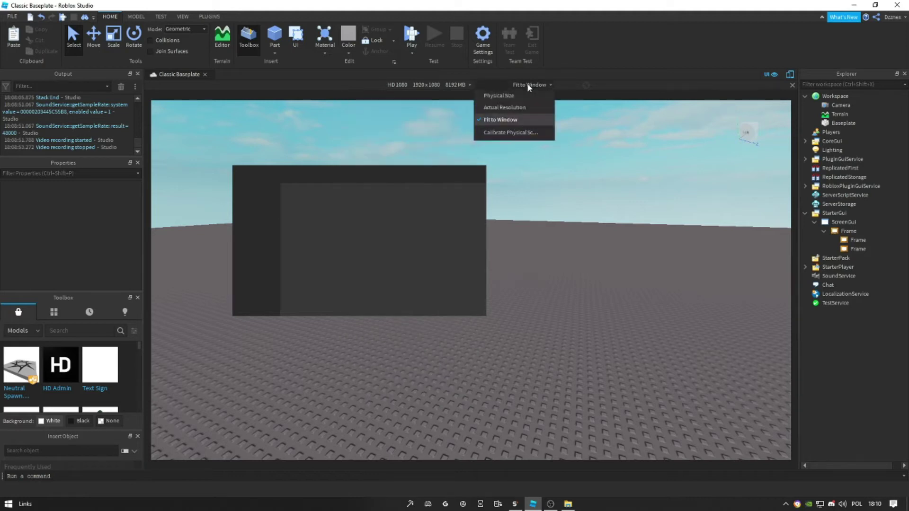
click(505, 108)
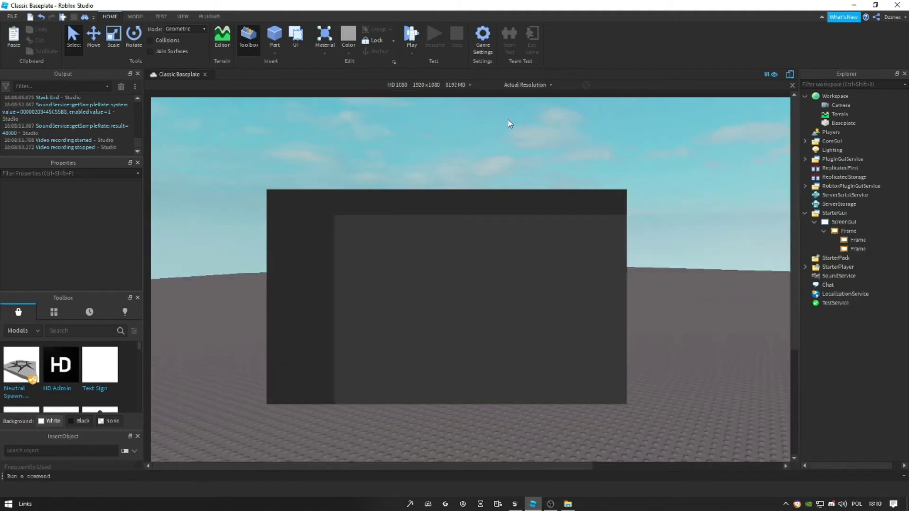
click(524, 85)
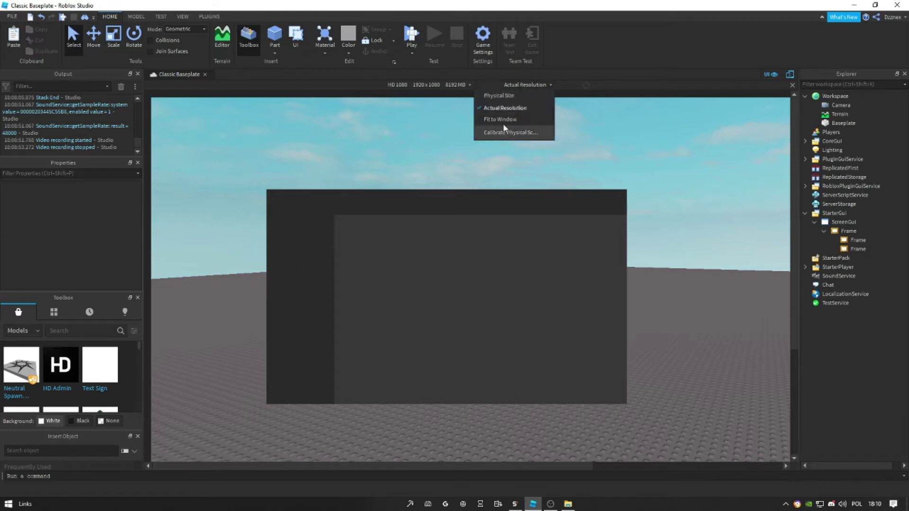
click(502, 121)
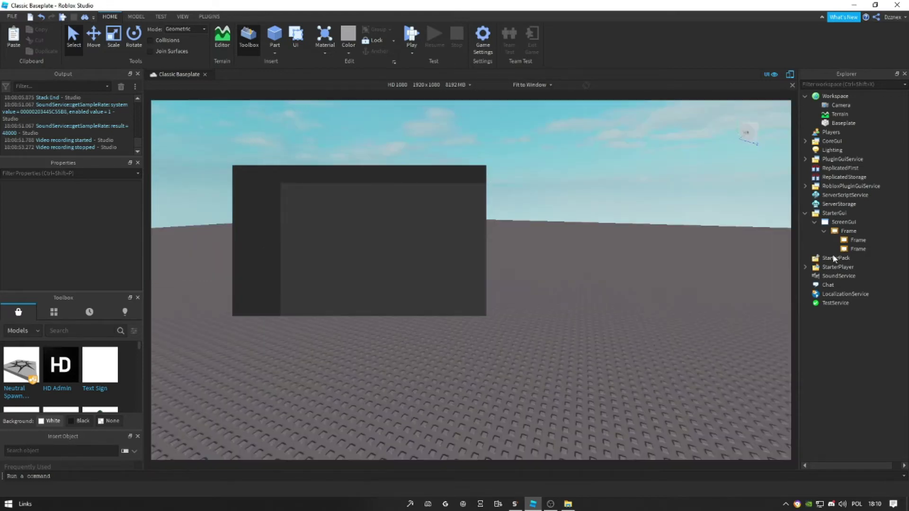
- Rename the title-bar frame TopBar and the left column frame SideBar
click(852, 242)
right_click(853, 242)
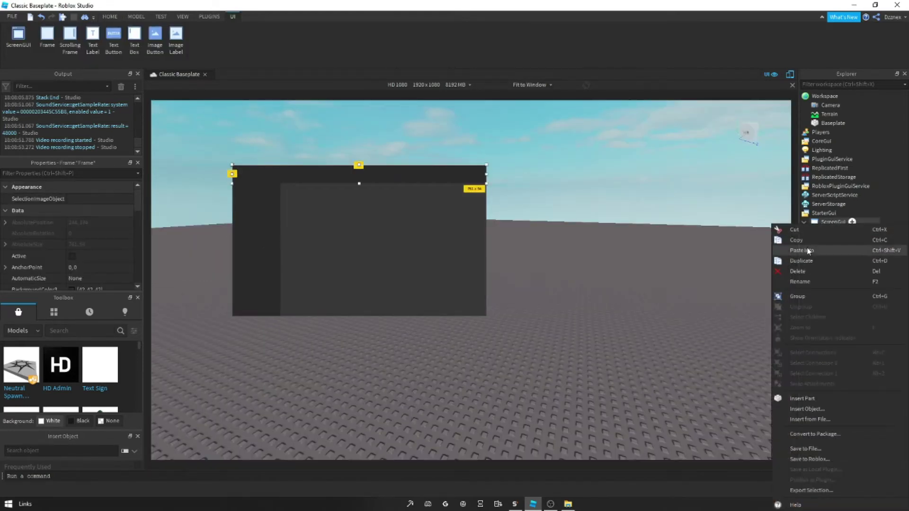
click(788, 283)
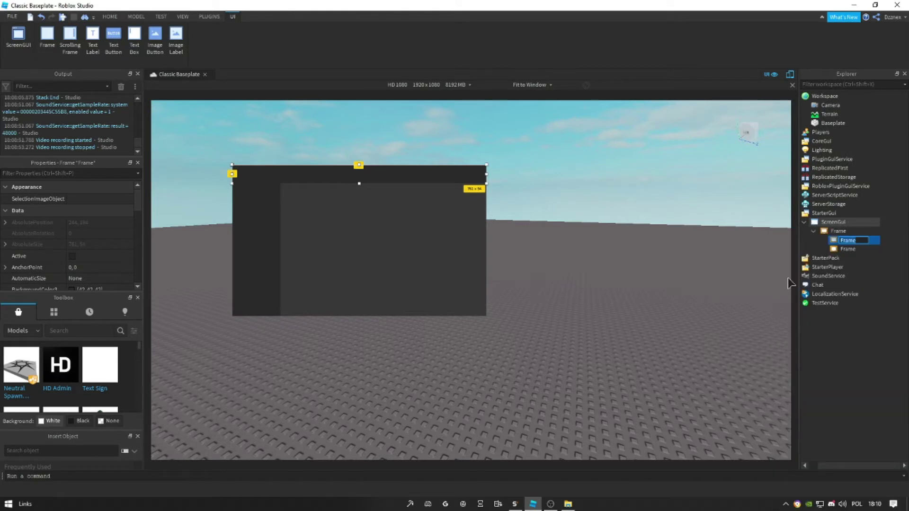
text(TopBar)
key(Return)
right_click(847, 249)
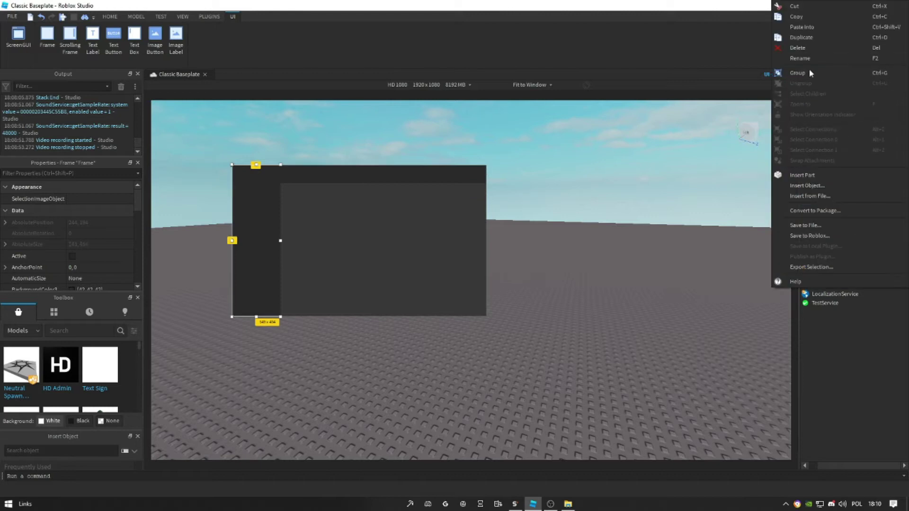
click(801, 56)
text(S)
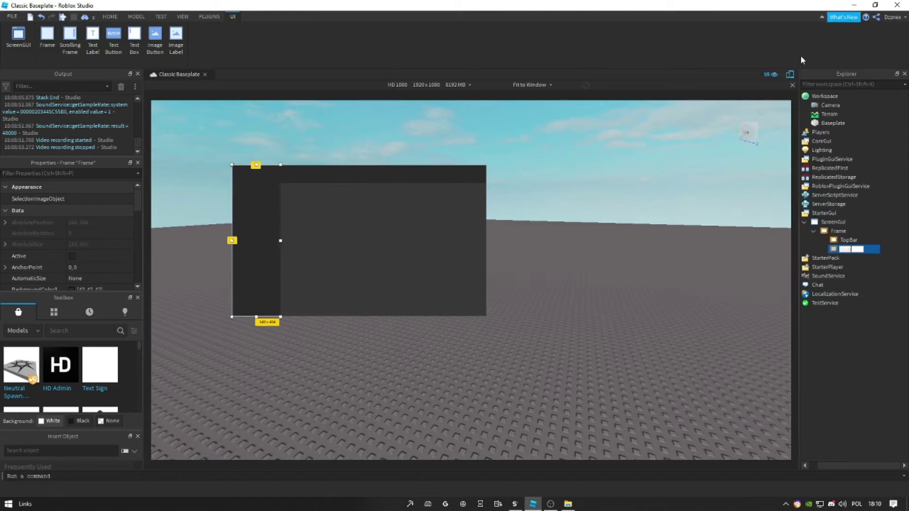
text(SideBar)
key(Return)
click(856, 242)
- Insert a TextLabel into TopBar and set its ZIndex to 1241245
click(864, 240)
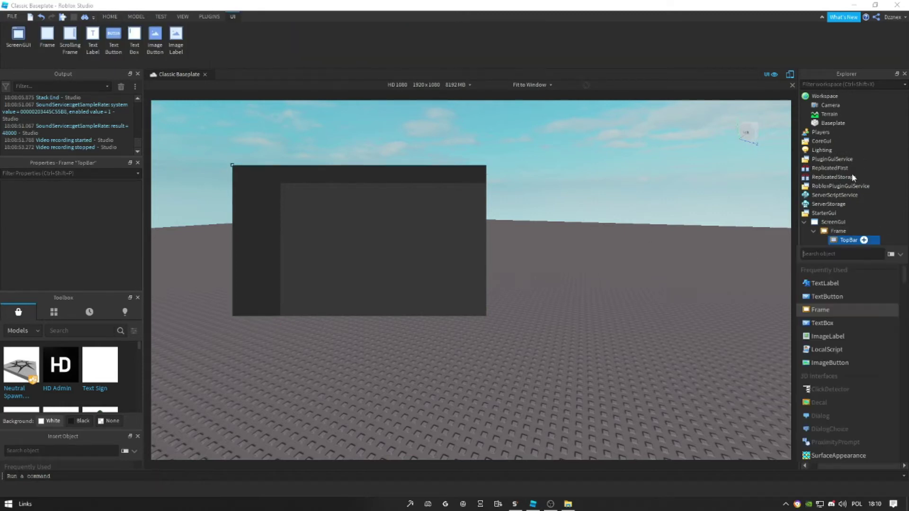
click(824, 284)
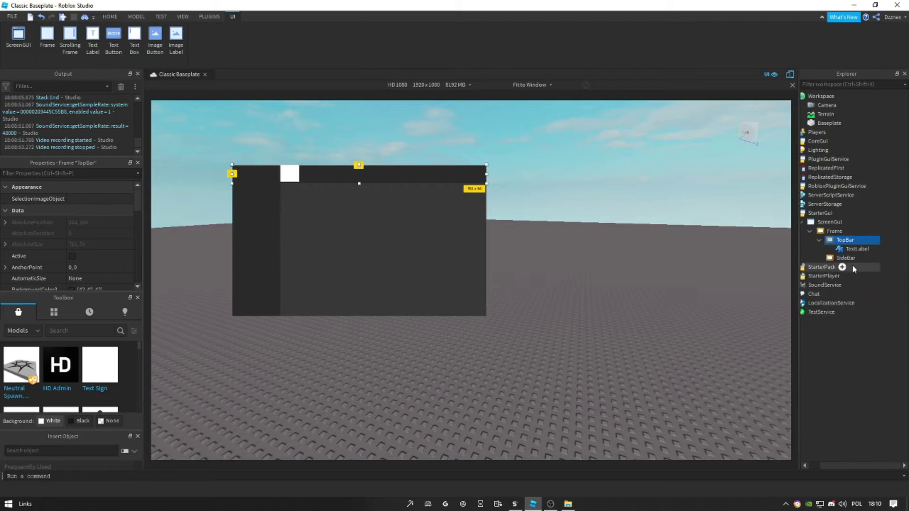
mouse_move(282, 179)
mouse_down()
mouse_move(329, 180)
mouse_move(237, 174)
mouse_move(266, 183)
mouse_up()
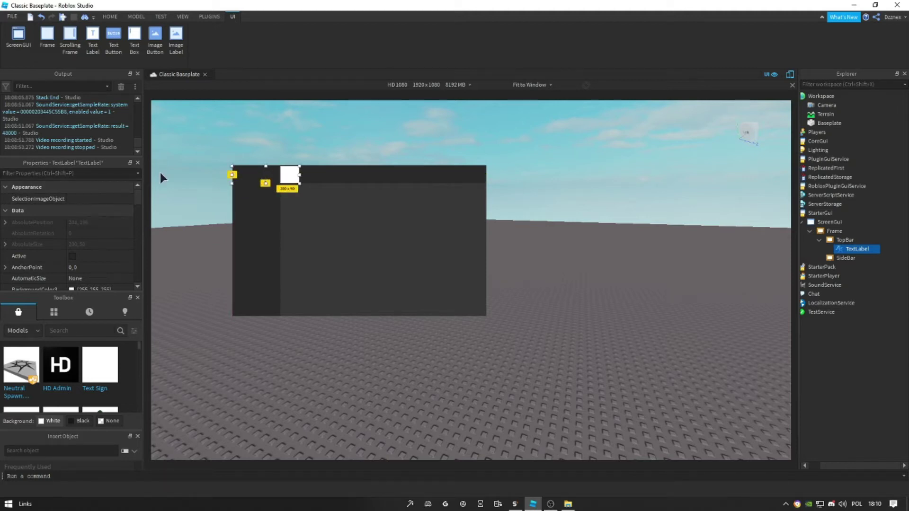
click(19, 174)
text(zin)
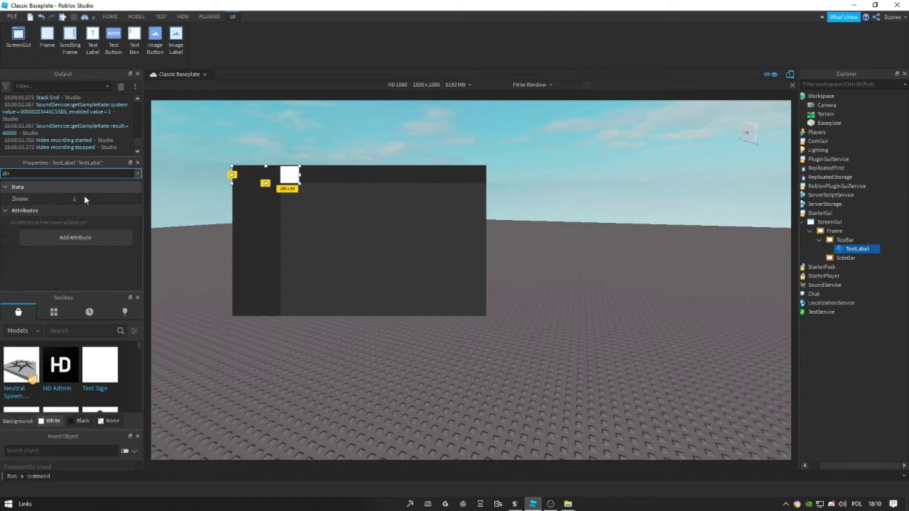
click(55, 204)
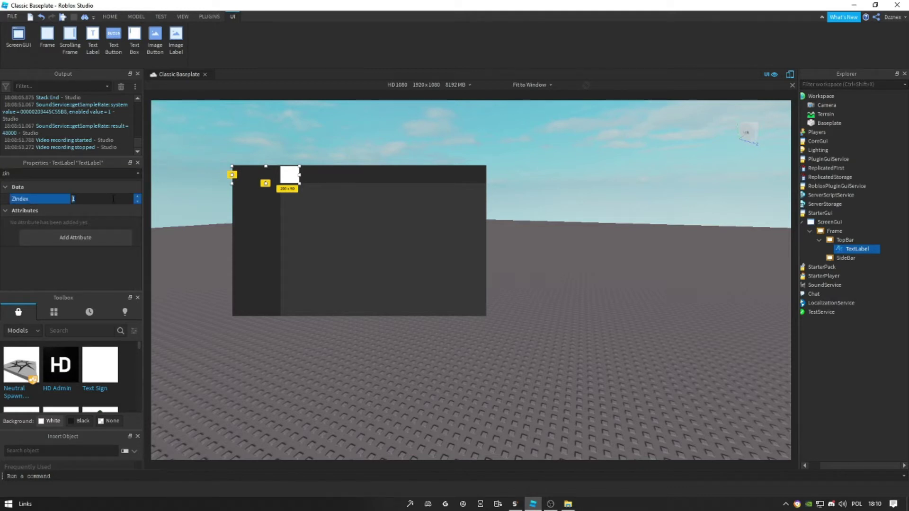
key(Return)
click(110, 198)
text(1241245)
key(Return)
- Move the TextLabel out of TopBar into Frame, at the panel's top-left corner
click(253, 218)
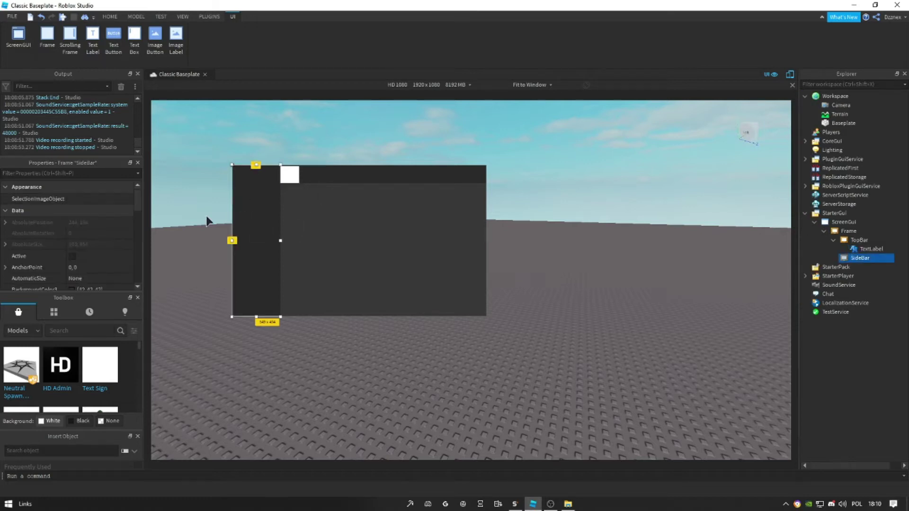
click(46, 173)
text(zin)
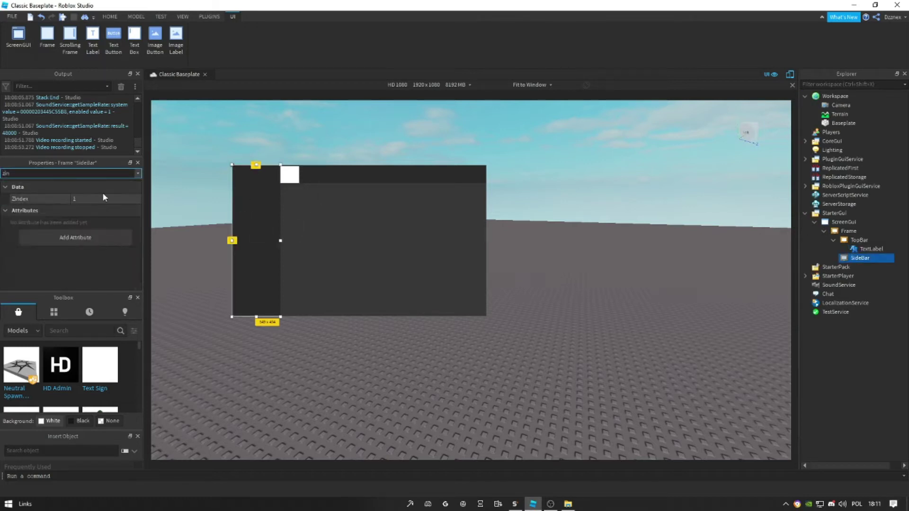
drag(257, 220, 283, 225)
key(ctrl+z)
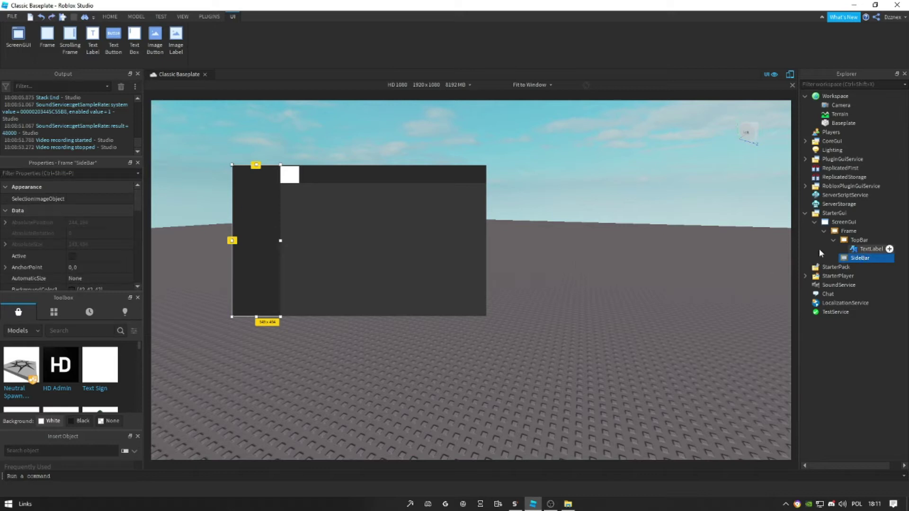
click(852, 249)
key(ctrl+y)
drag(826, 248, 829, 234)
drag(323, 296, 260, 173)
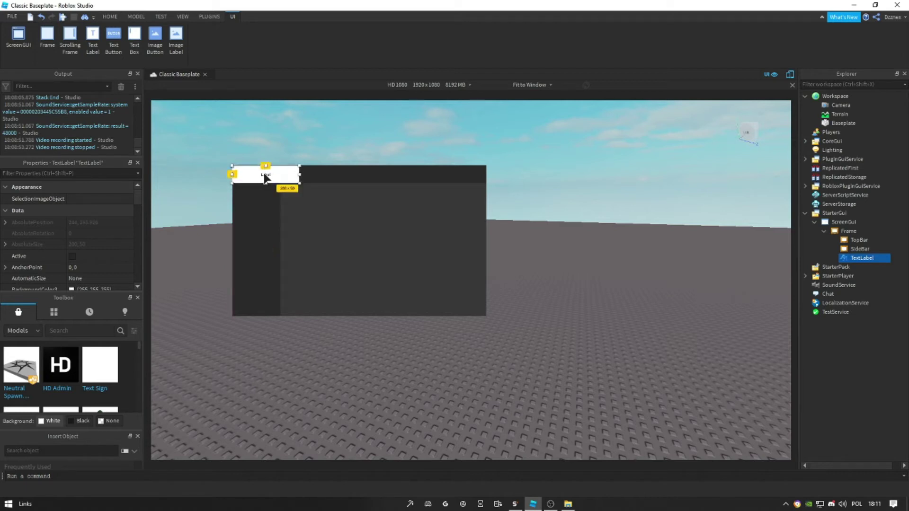
- Change the label's text to Tutorial Hub
double_click(263, 175)
text(TutorialHub)
key(Return)
- Set the label's BackgroundTransparency to 1 and bring up its text colour setting
key(ctrl+shift+p)
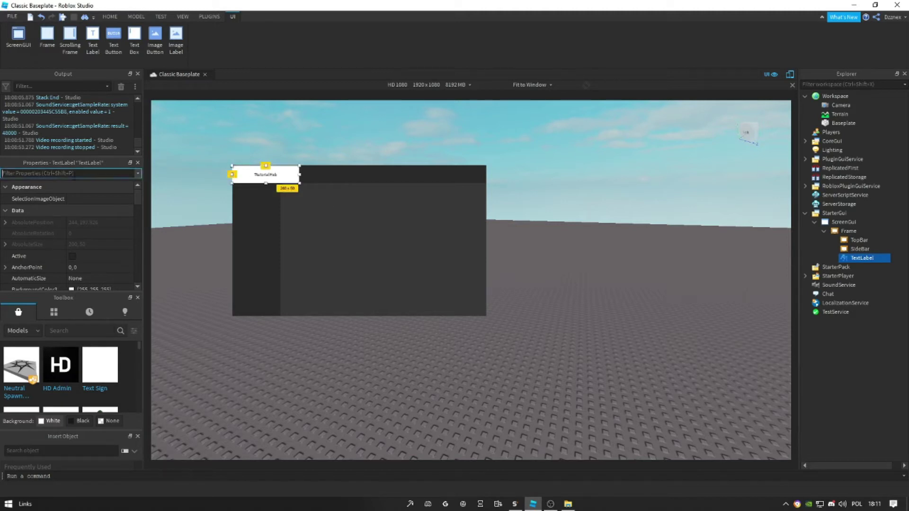
text(bac)
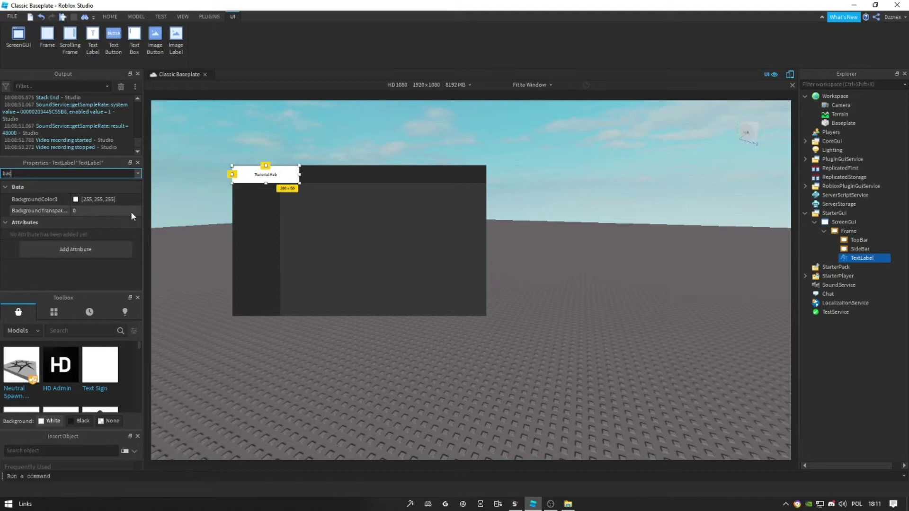
click(84, 211)
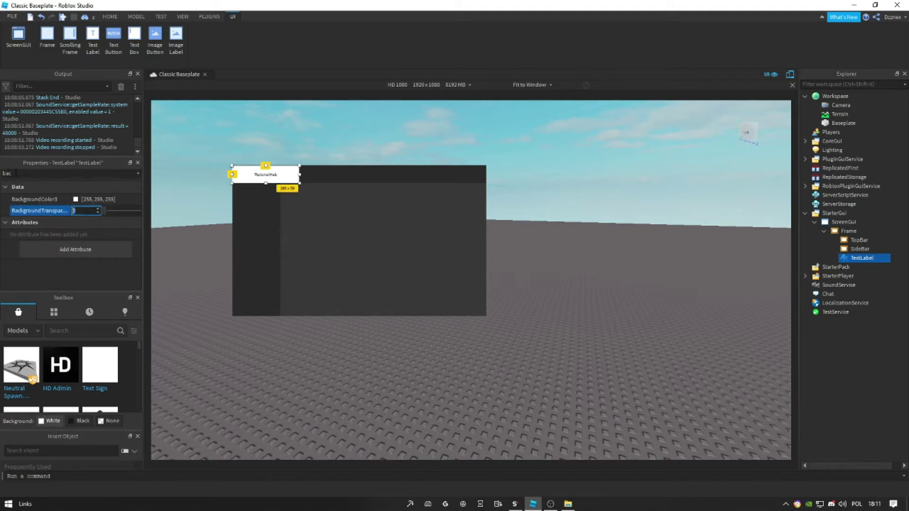
text(1)
key(Return)
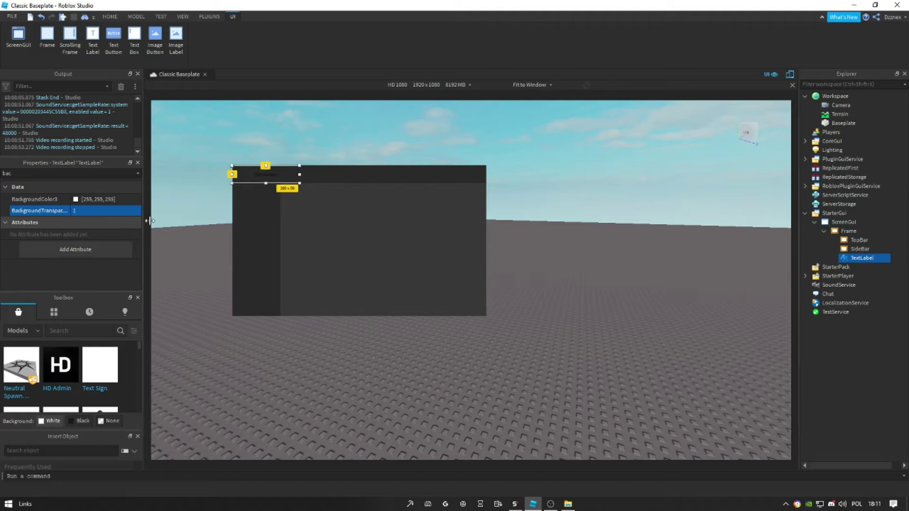
double_click(69, 172)
text(text)
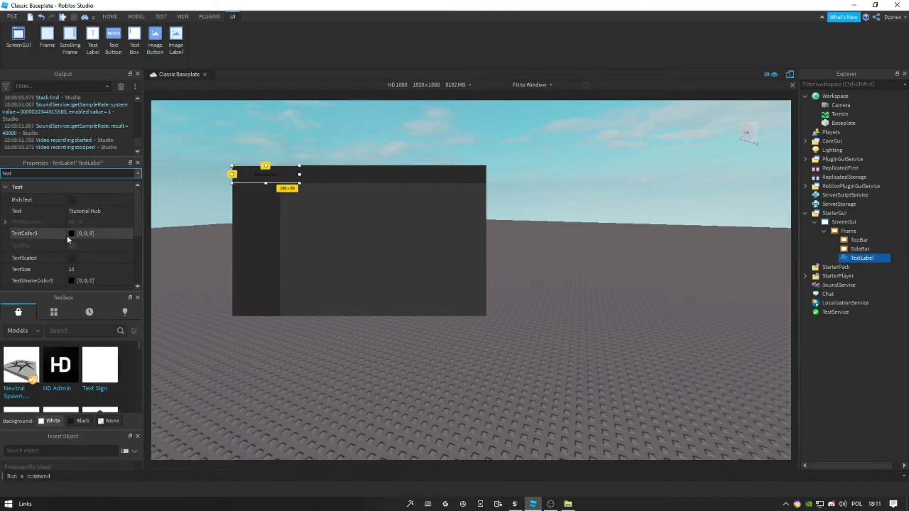
click(70, 234)
- Make the title label's text white and set its TextSize to 22, leaving TextScaled off
drag(436, 152, 530, 171)
click(529, 256)
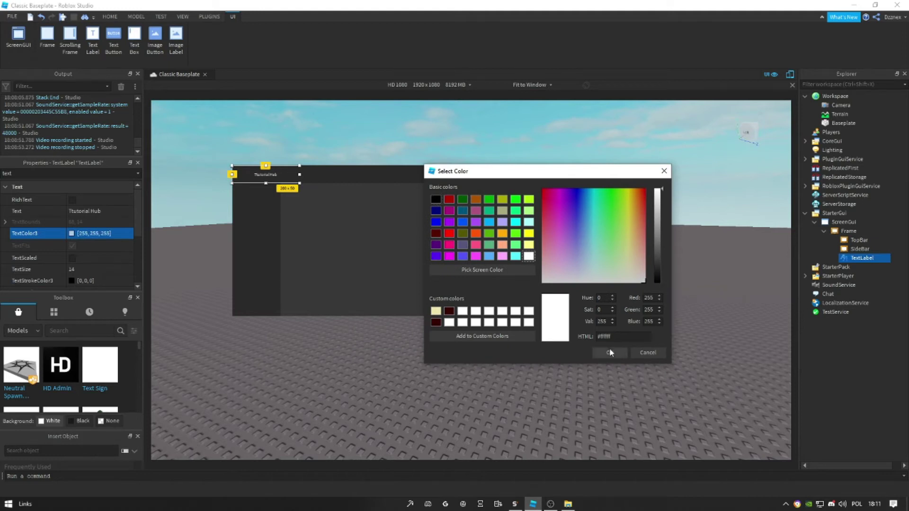
click(610, 352)
click(71, 260)
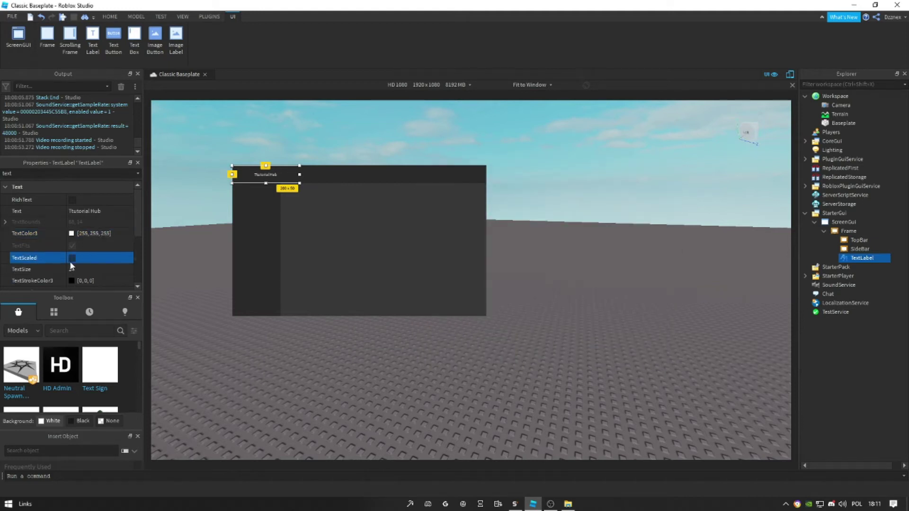
click(72, 258)
click(72, 258)
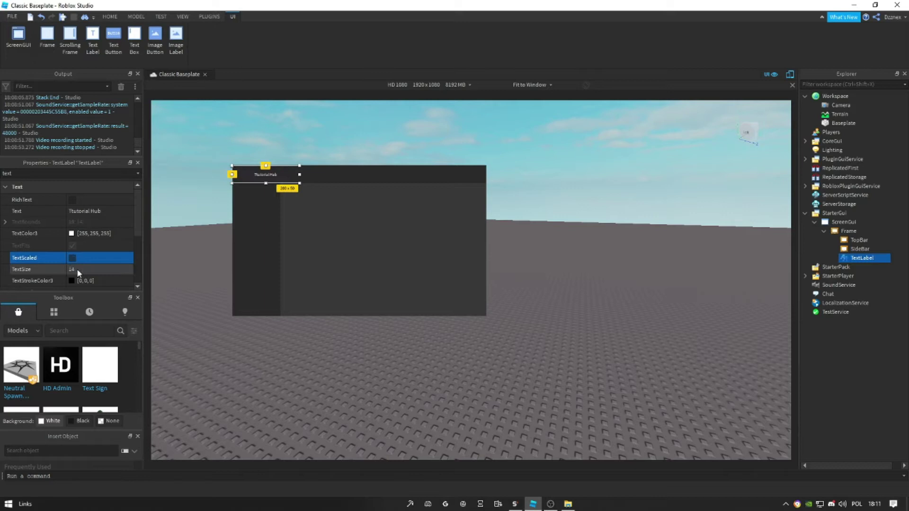
click(76, 269)
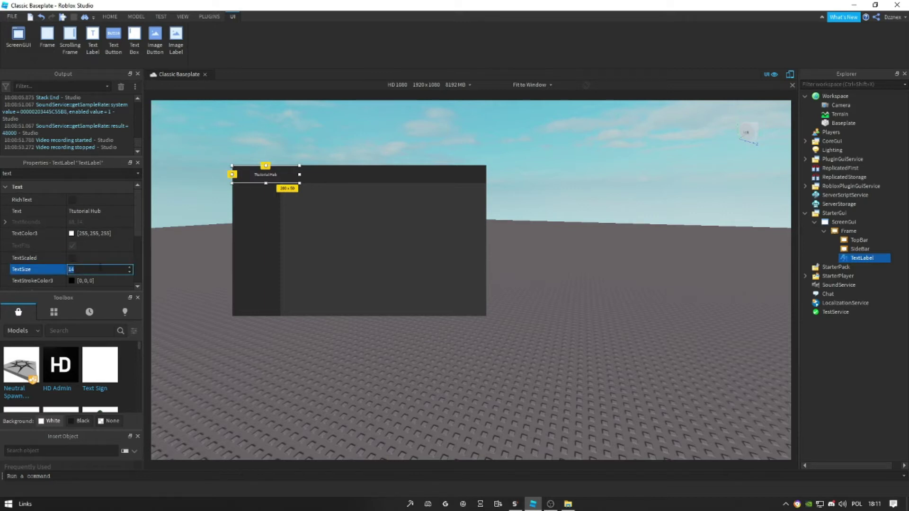
text(22)
key(Return)
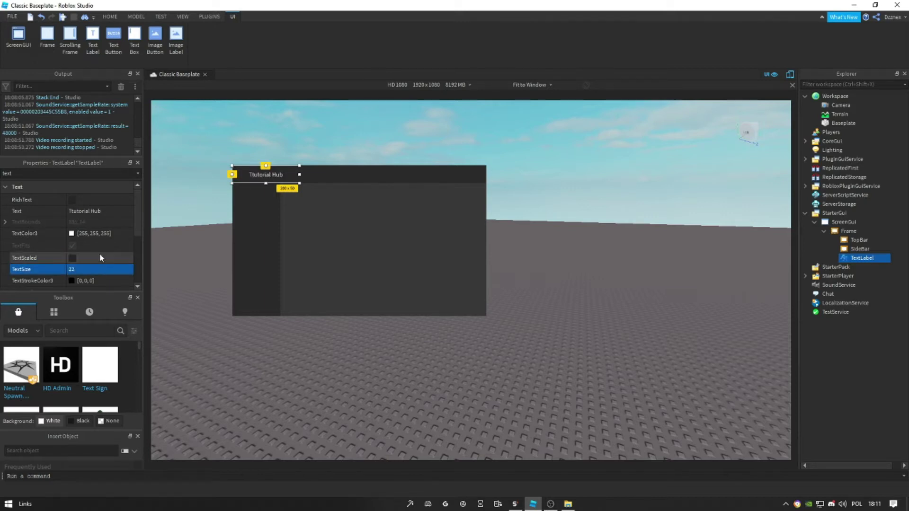
- Change the title label's Font to Arial
click(70, 172)
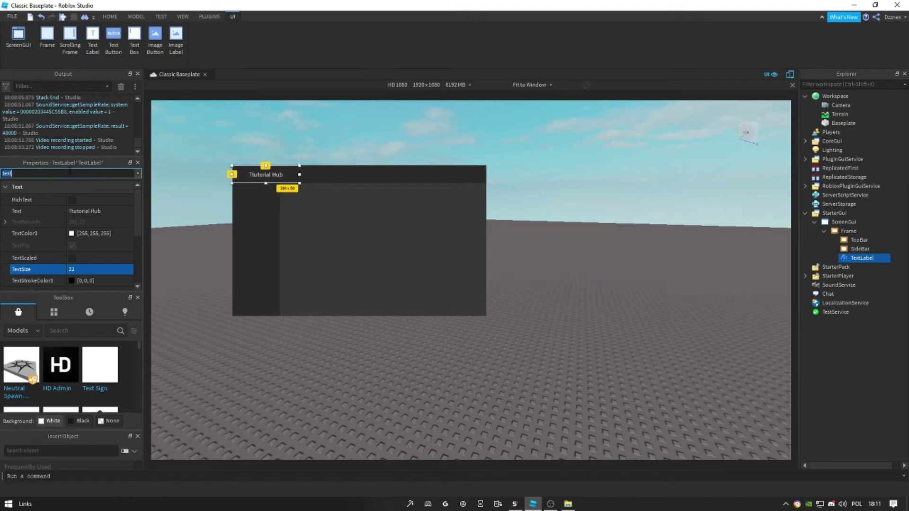
text(font)
click(108, 200)
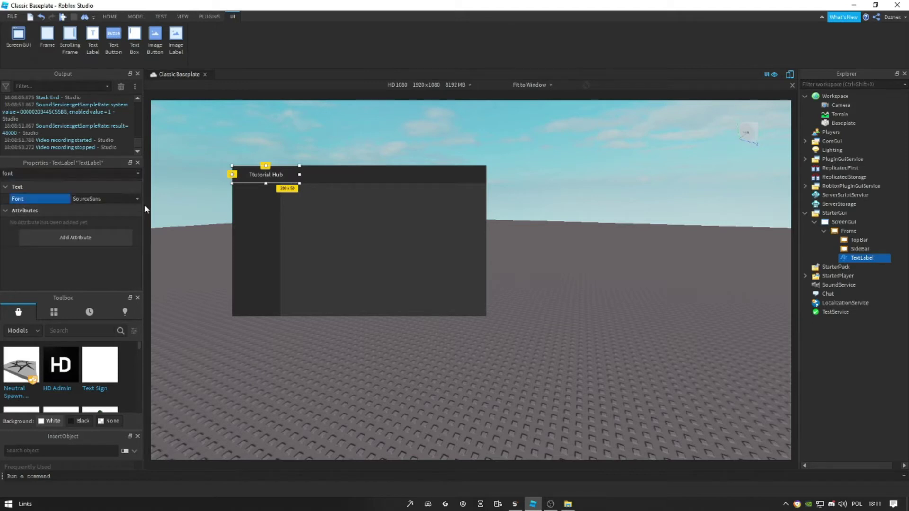
drag(138, 254, 143, 189)
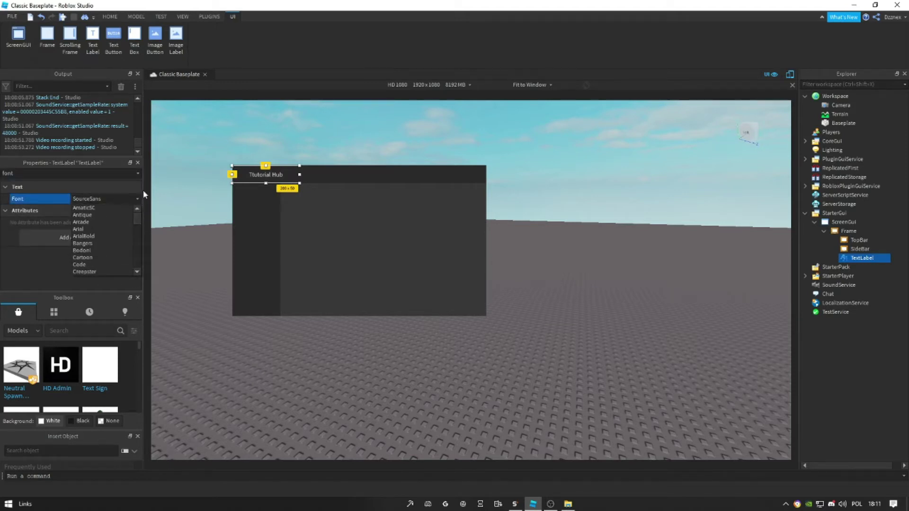
click(82, 229)
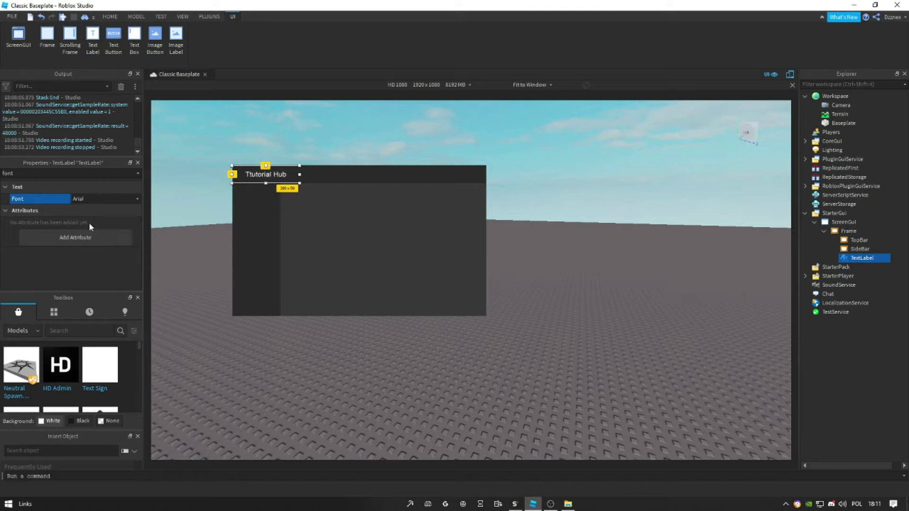
- Delete the extra 't' from the title so it reads 'Tutorial Hub'
click(203, 164)
click(852, 250)
click(263, 178)
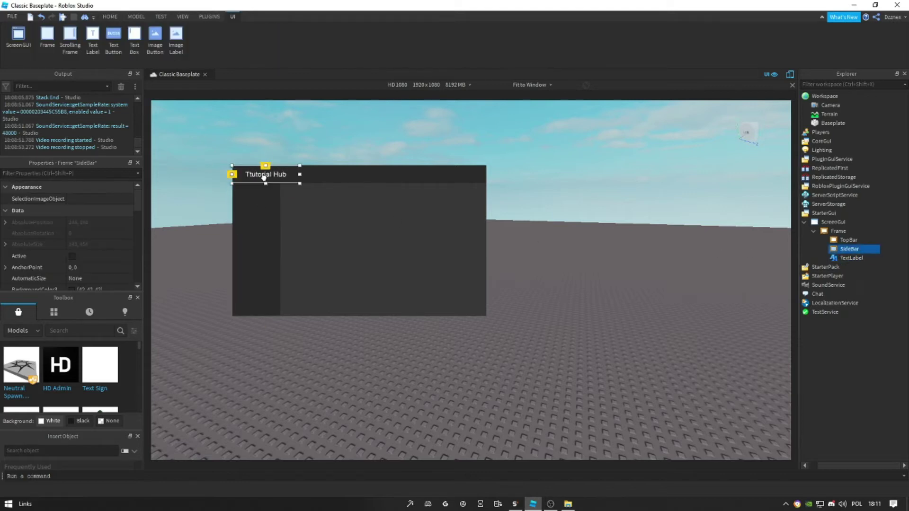
click(264, 178)
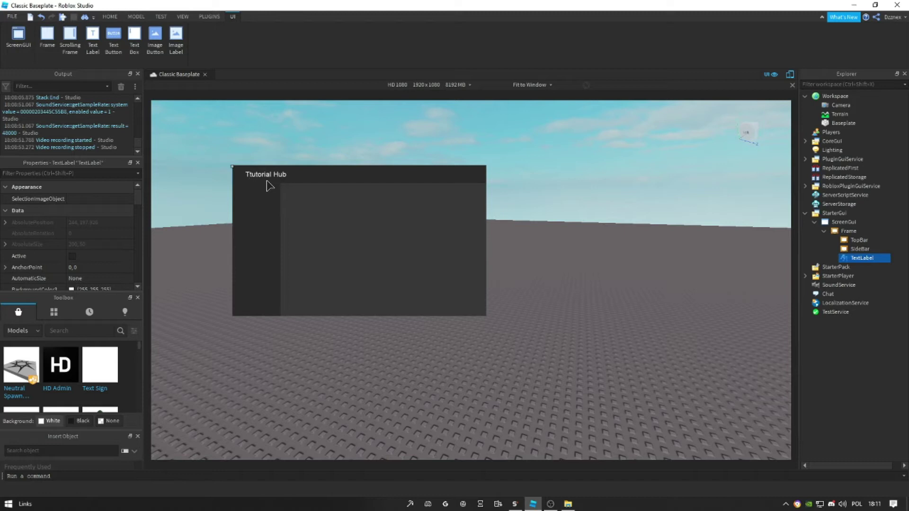
key(Delete)
key(Return)
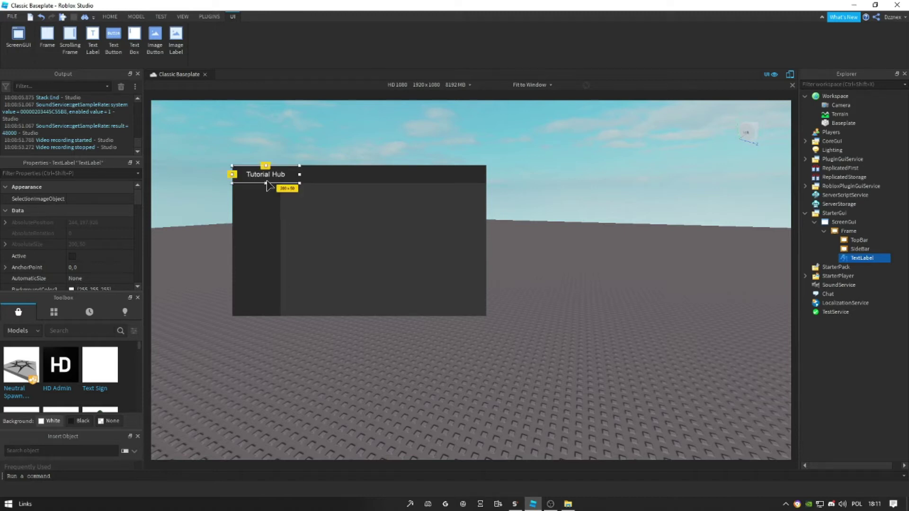
double_click(264, 178)
- Narrow the Tutorial Hub label to 141x50 and move it into the top bar's left corner
click(858, 249)
click(266, 175)
click(314, 157)
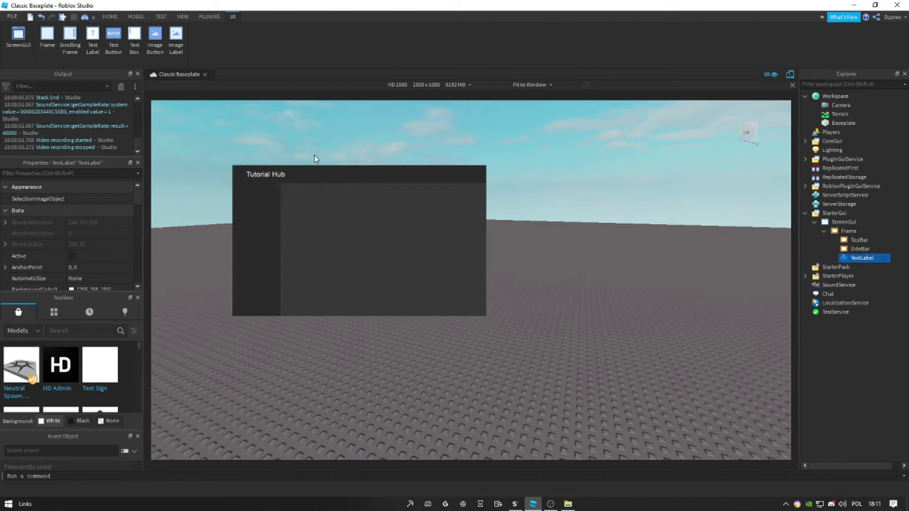
click(843, 248)
click(235, 177)
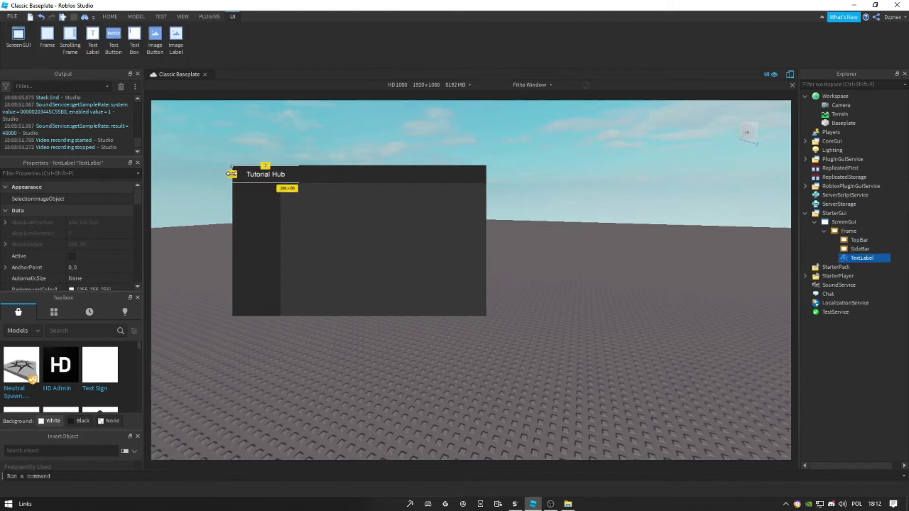
drag(231, 174, 251, 174)
drag(278, 175, 262, 176)
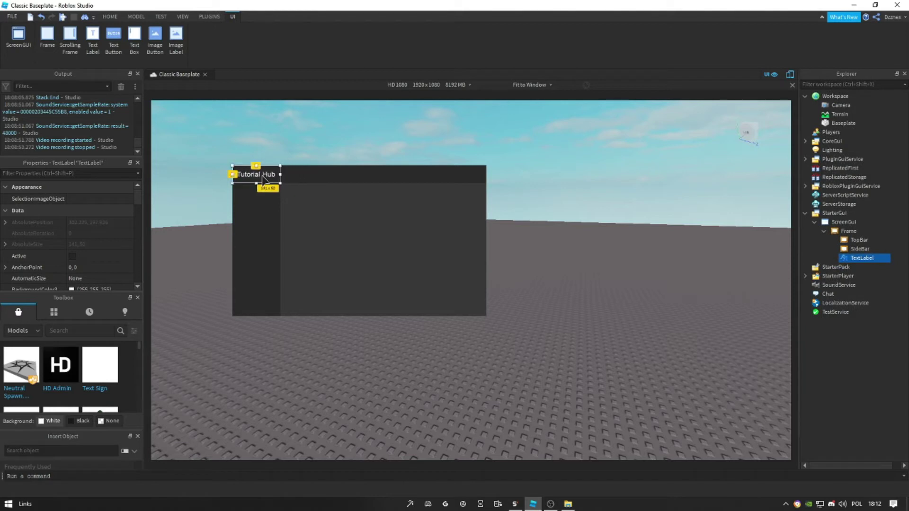
- Select the SideBar frame and bring up its Insert Object list
click(297, 155)
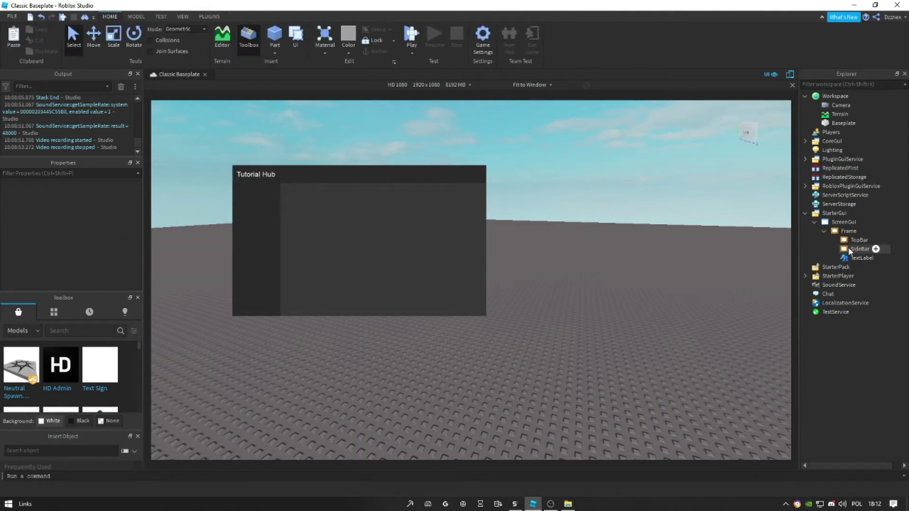
click(836, 232)
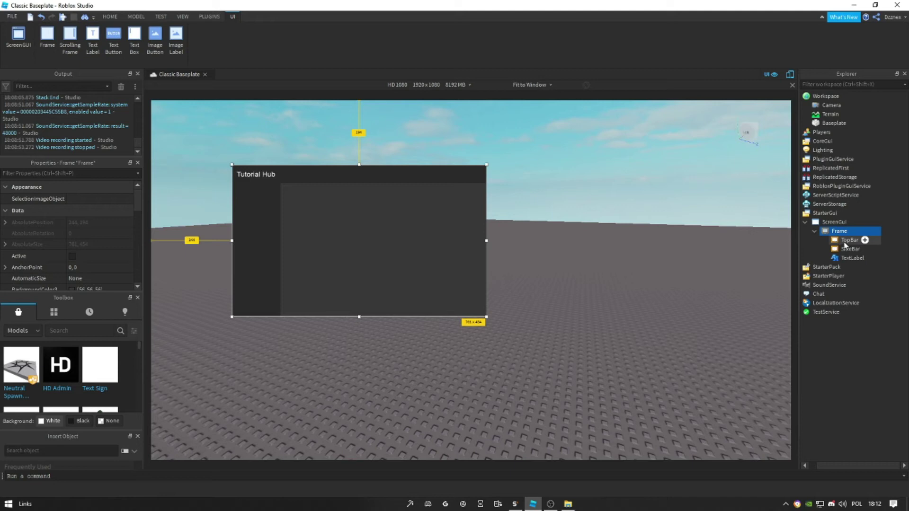
click(844, 241)
click(843, 250)
click(843, 256)
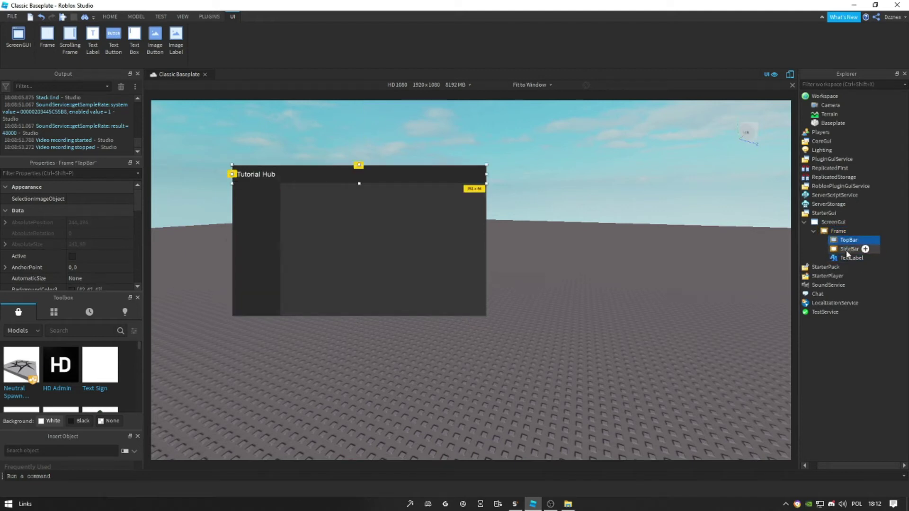
click(594, 231)
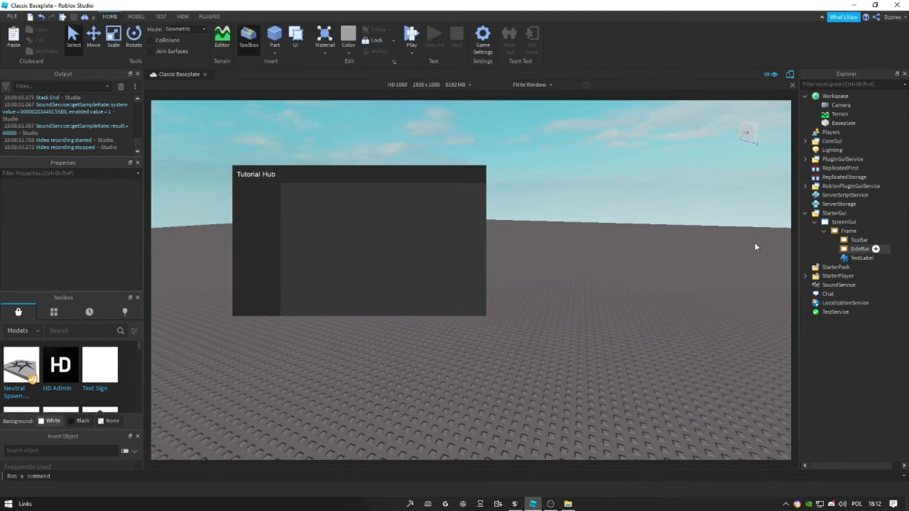
click(263, 199)
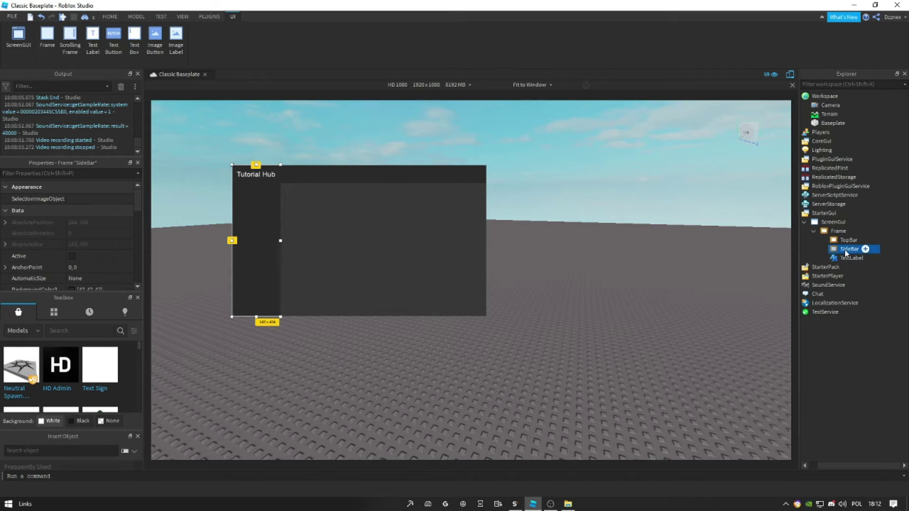
click(875, 249)
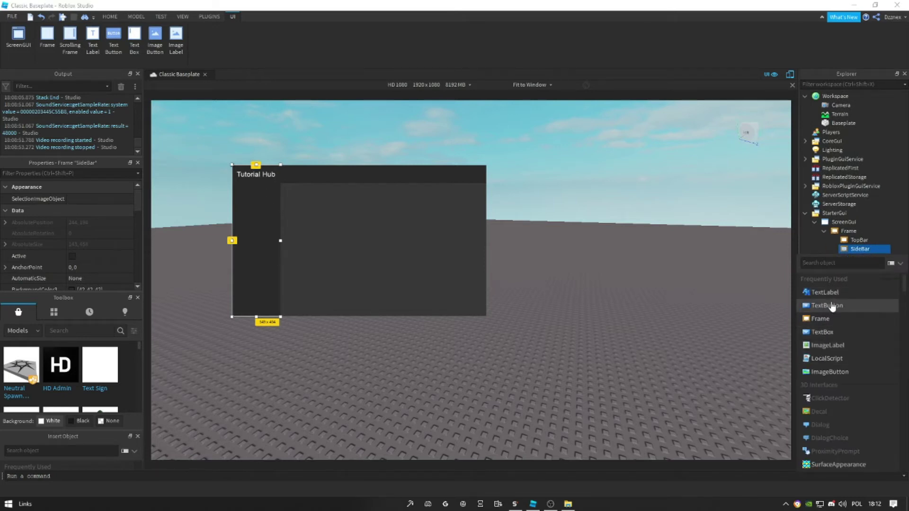
- Insert a TextButton in SideBar below TopBar, widen SideBar to 173, and match the button's width
click(831, 306)
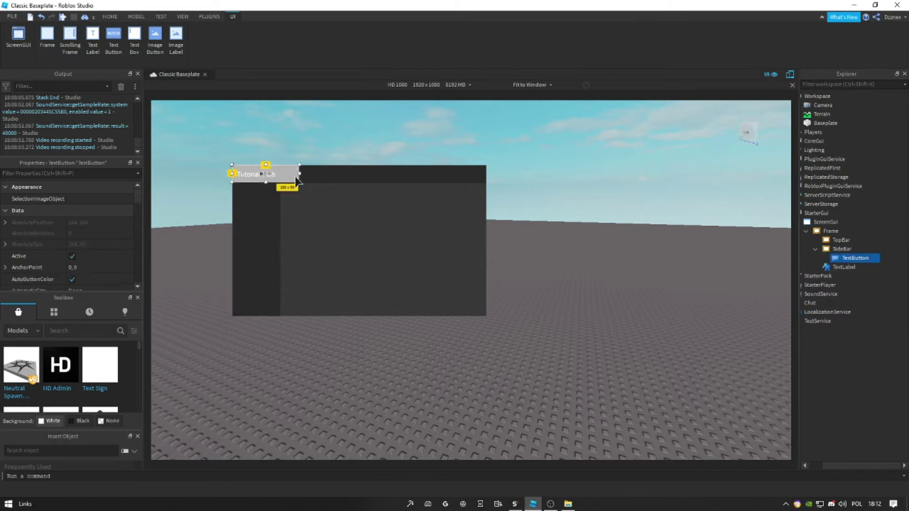
drag(296, 180, 295, 202)
click(263, 232)
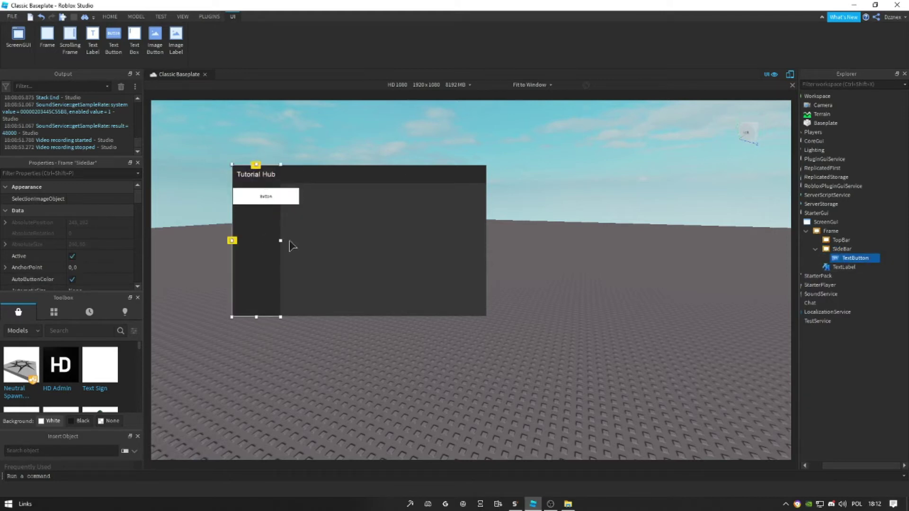
drag(281, 240, 291, 240)
click(282, 196)
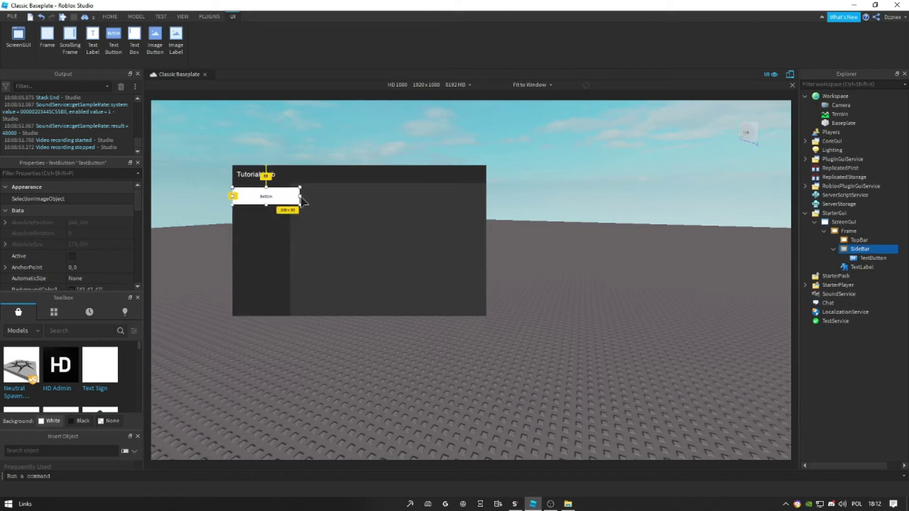
drag(299, 196, 290, 196)
- Change the button's label text to 'Scripts'
double_click(256, 199)
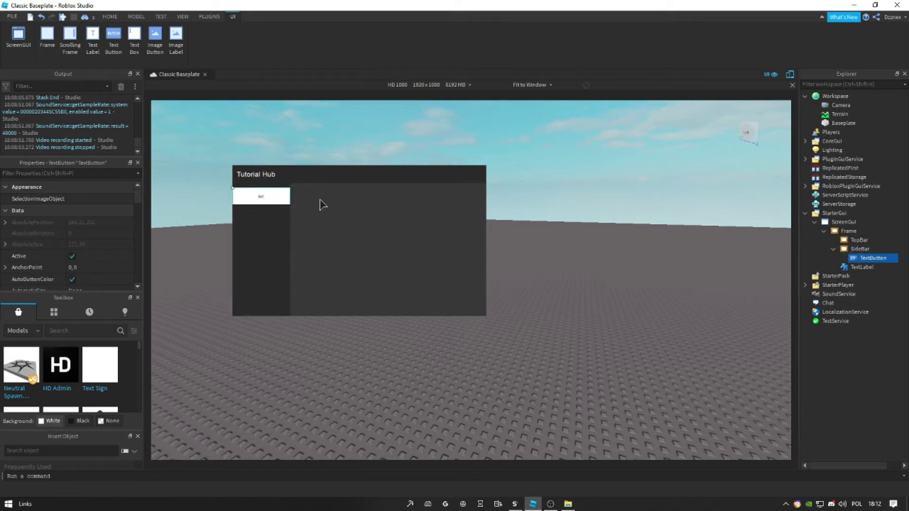
text(Scripts)
click(321, 200)
double_click(273, 196)
key(Return)
click(77, 174)
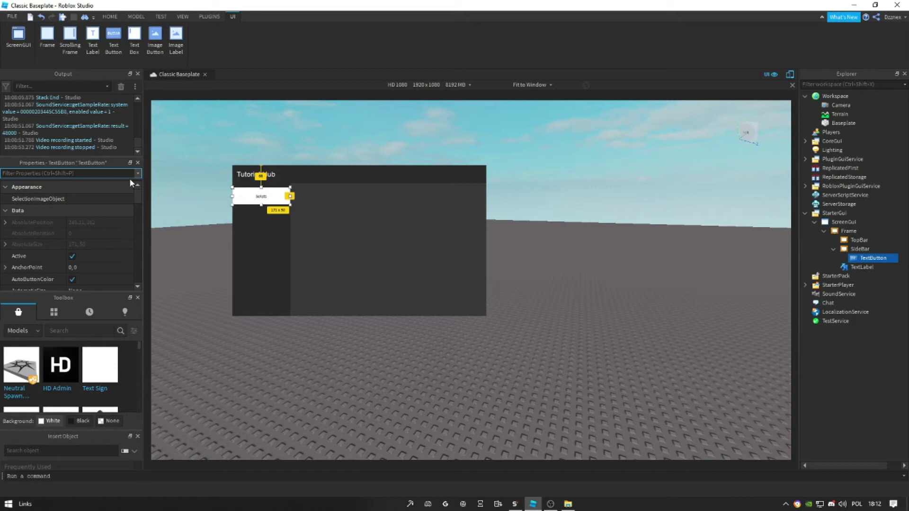
- Set the Scripts button's BackgroundTransparency to 1 and its TextColor3 to white
text(bac)
click(108, 209)
text(1)
key(Return)
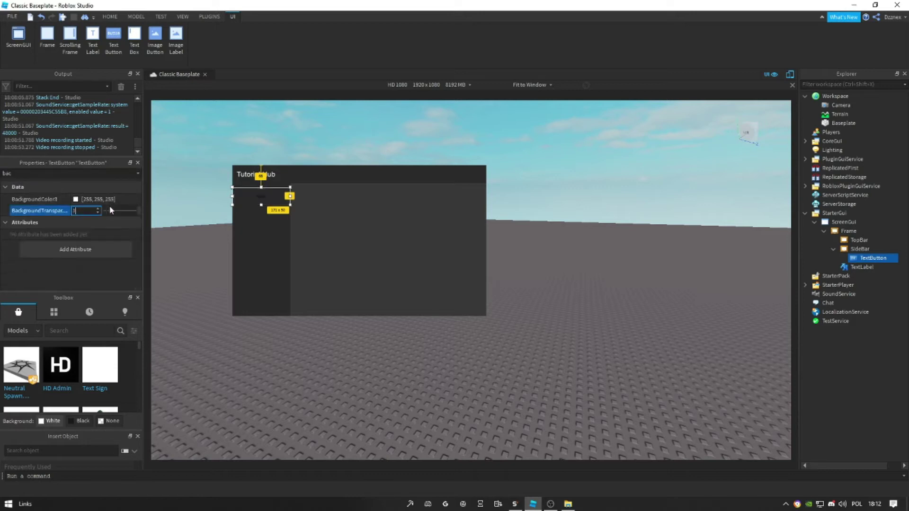
double_click(85, 176)
text(text)
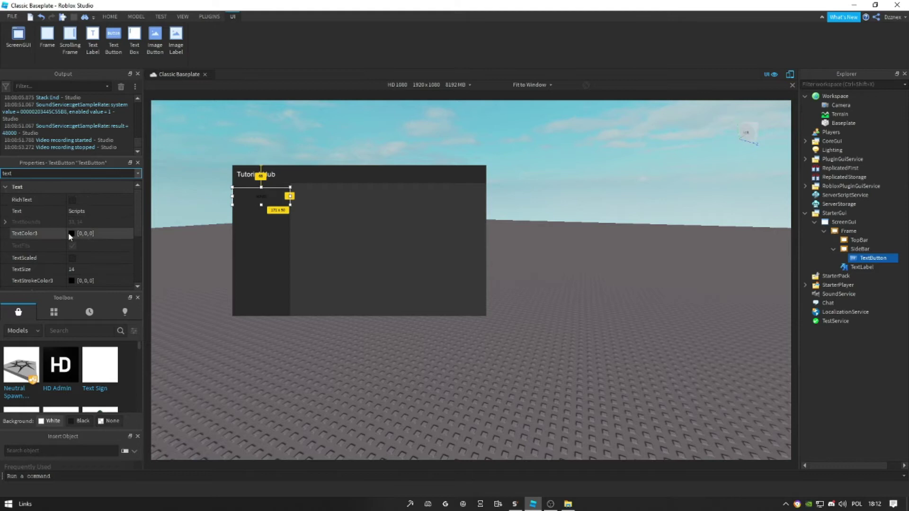
click(71, 233)
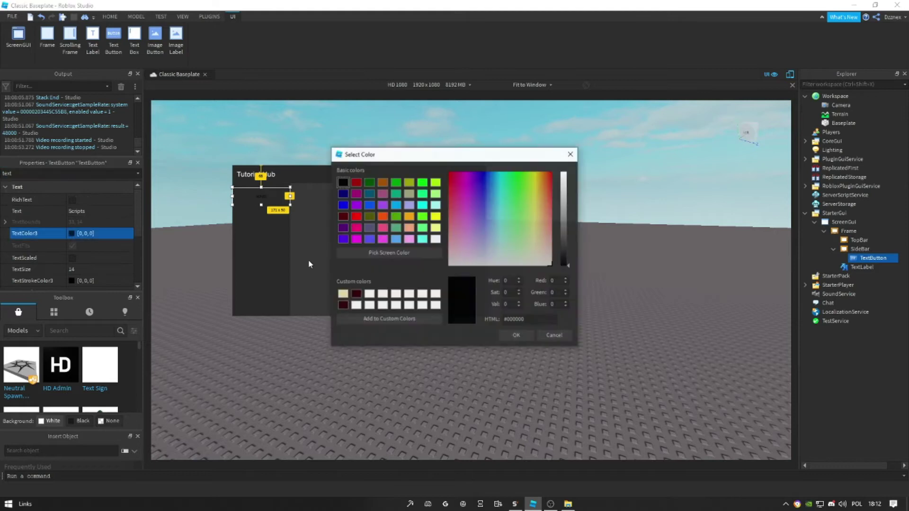
click(435, 238)
click(514, 332)
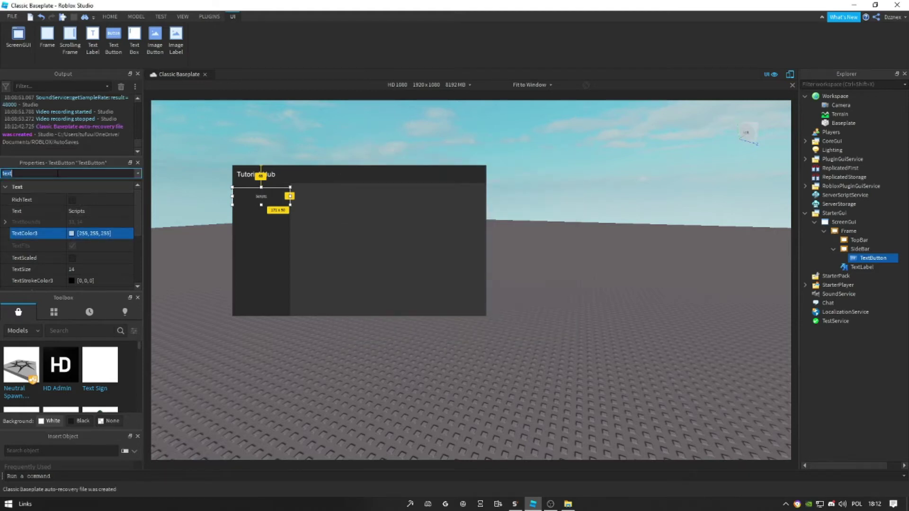
- Set the Scripts button's Font to Arial
double_click(71, 174)
text(font)
click(110, 200)
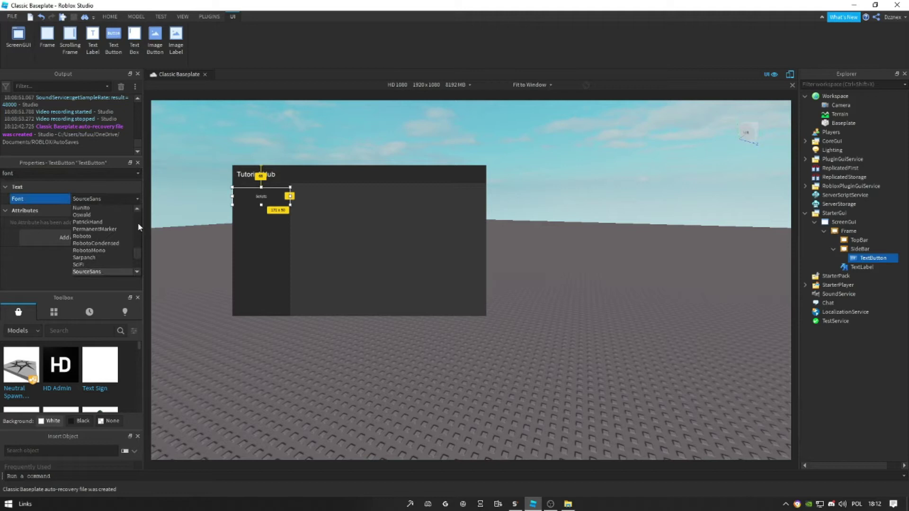
click(79, 229)
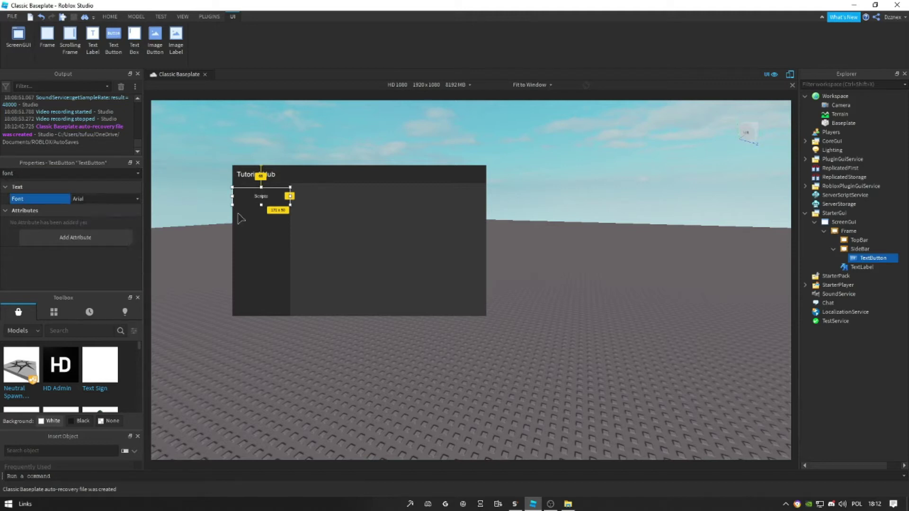
- Set the Scripts button's TextSize to 18 and deselect to preview it
double_click(38, 173)
key(BackSpace)
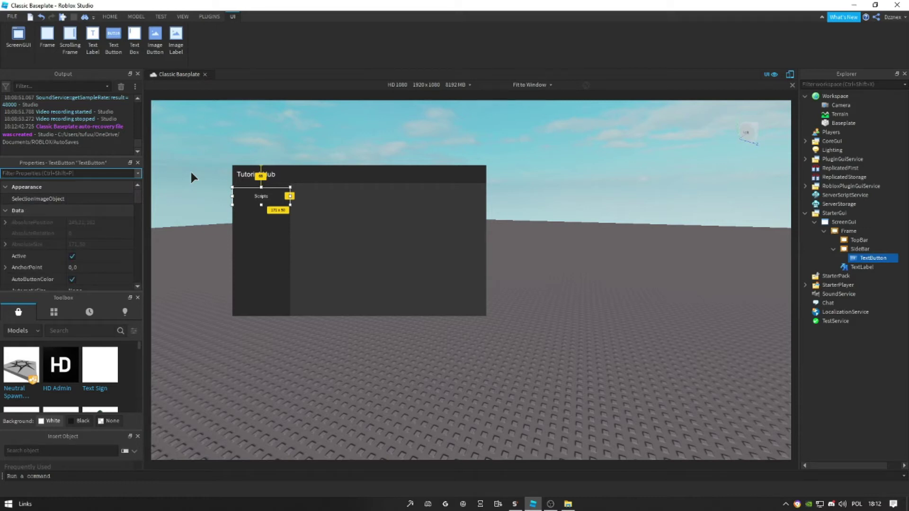
text(size)
click(81, 267)
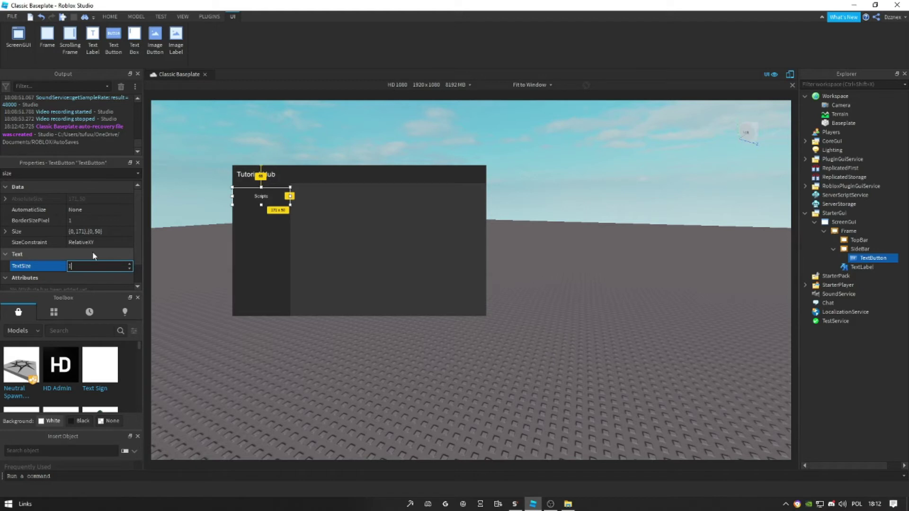
text(18)
key(Return)
click(237, 237)
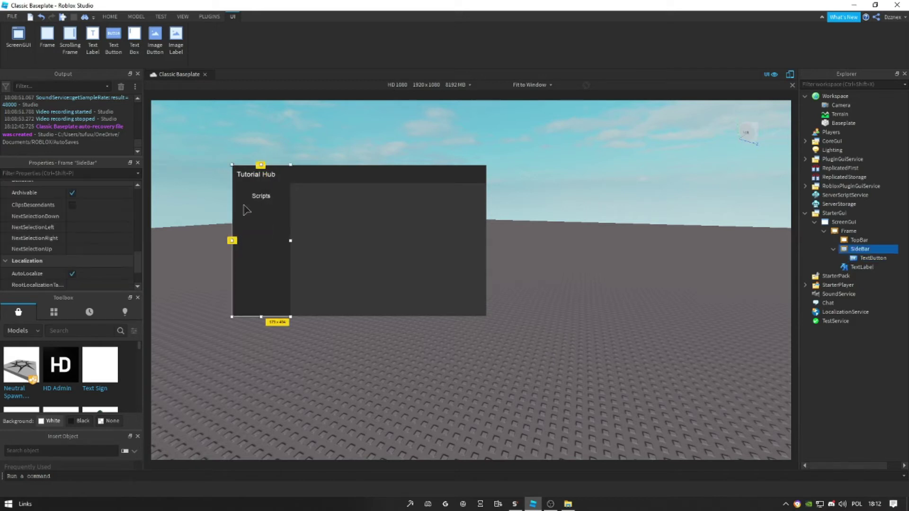
click(254, 194)
click(175, 209)
- Use Rename from the Explorer context menu to change TextButton's name to ScriptsButton
click(872, 258)
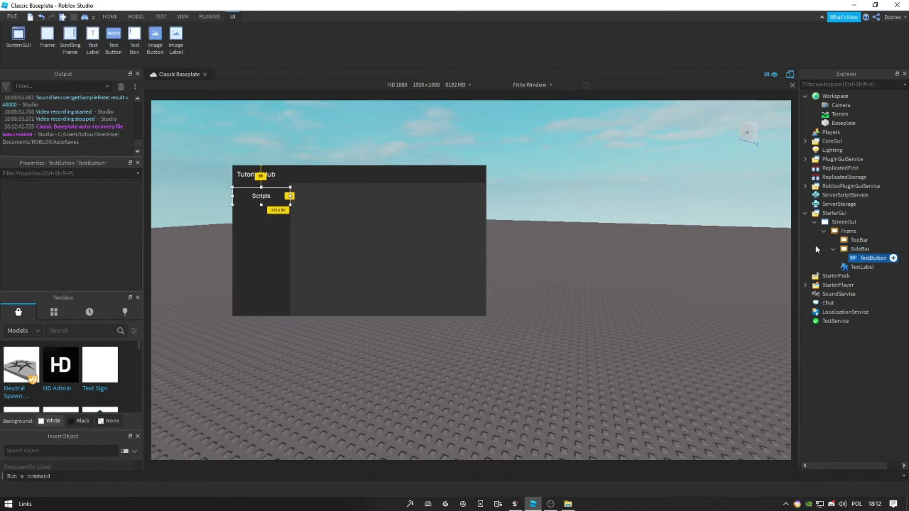
right_click(853, 258)
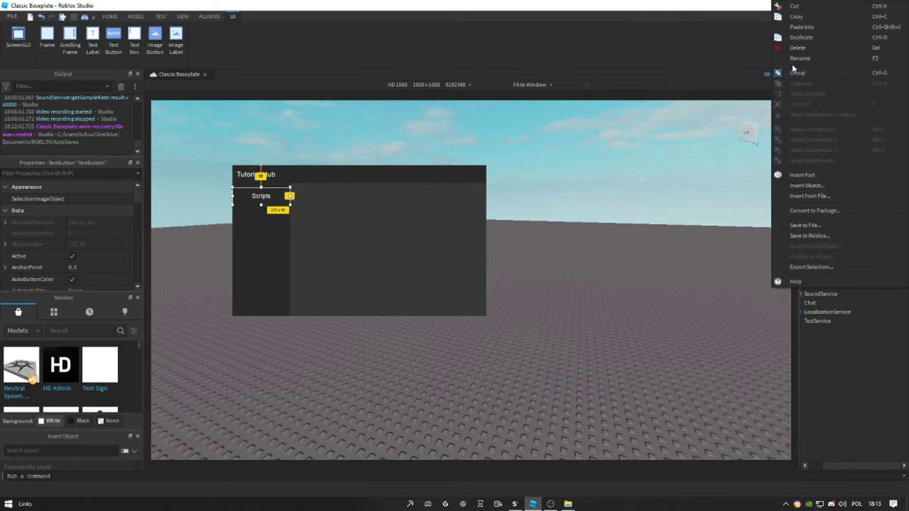
click(792, 59)
text(Scripts)
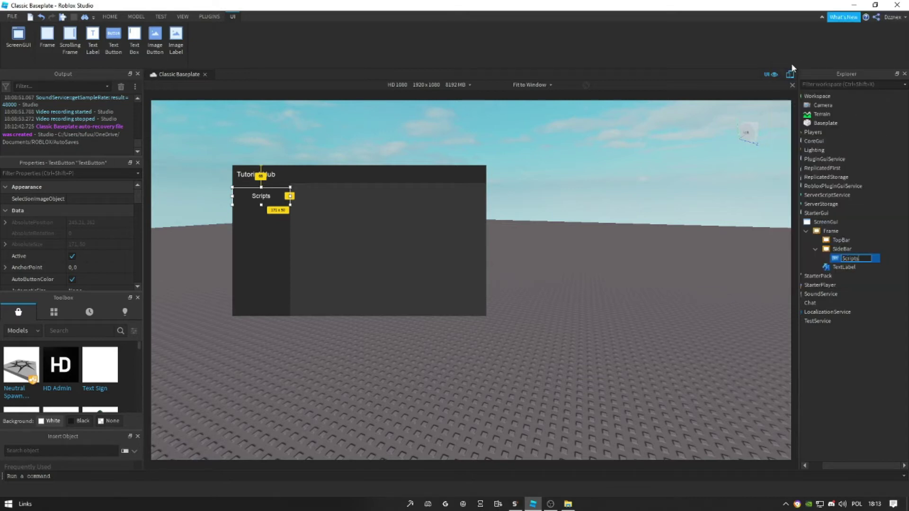
text(Button)
key(Return)
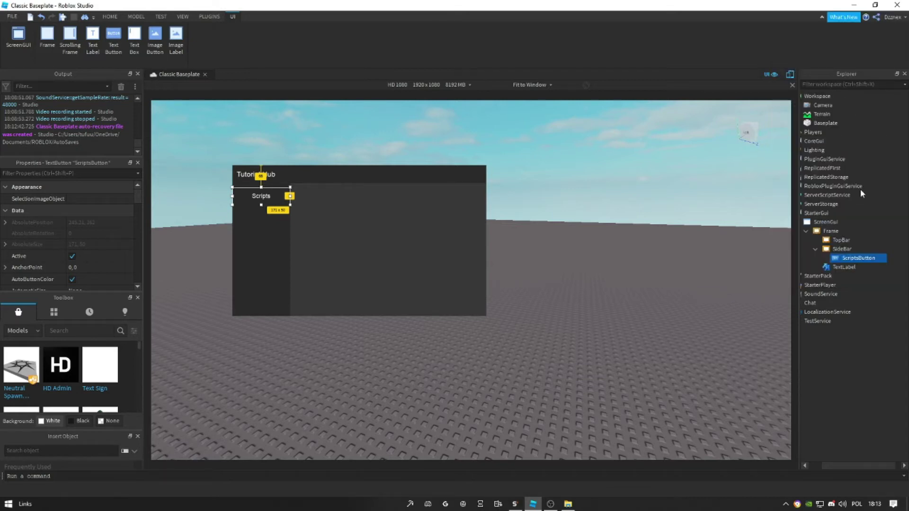